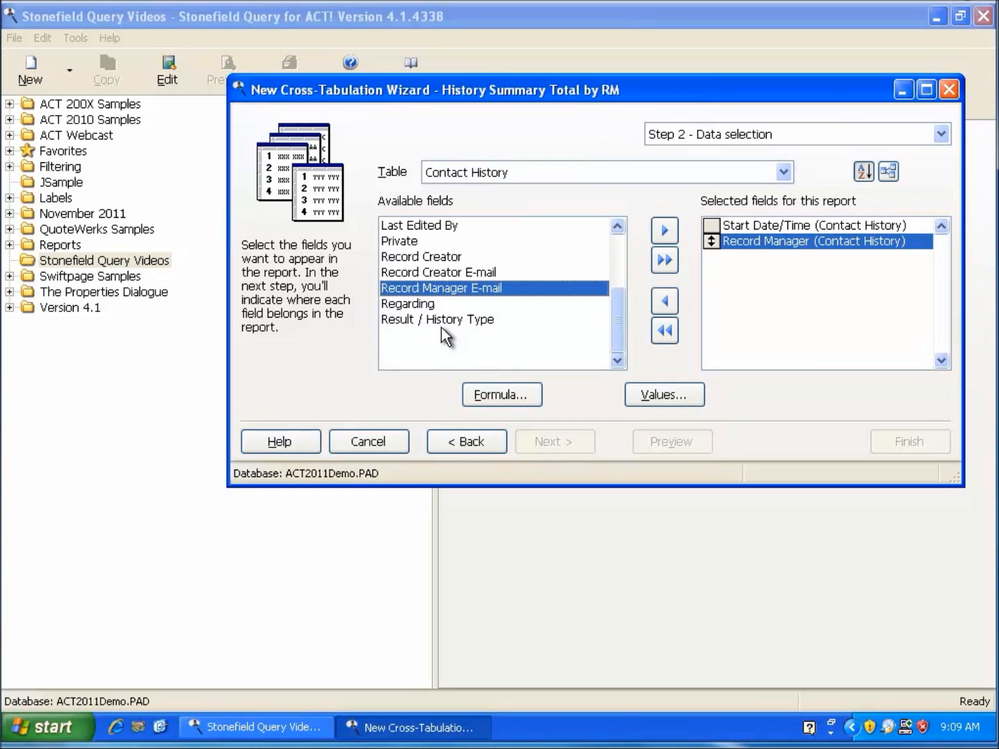
Add the Result / History Type field to the report's selected fields and continue to the cross-tabulation options
left_click(445, 318)
double_click(445, 315)
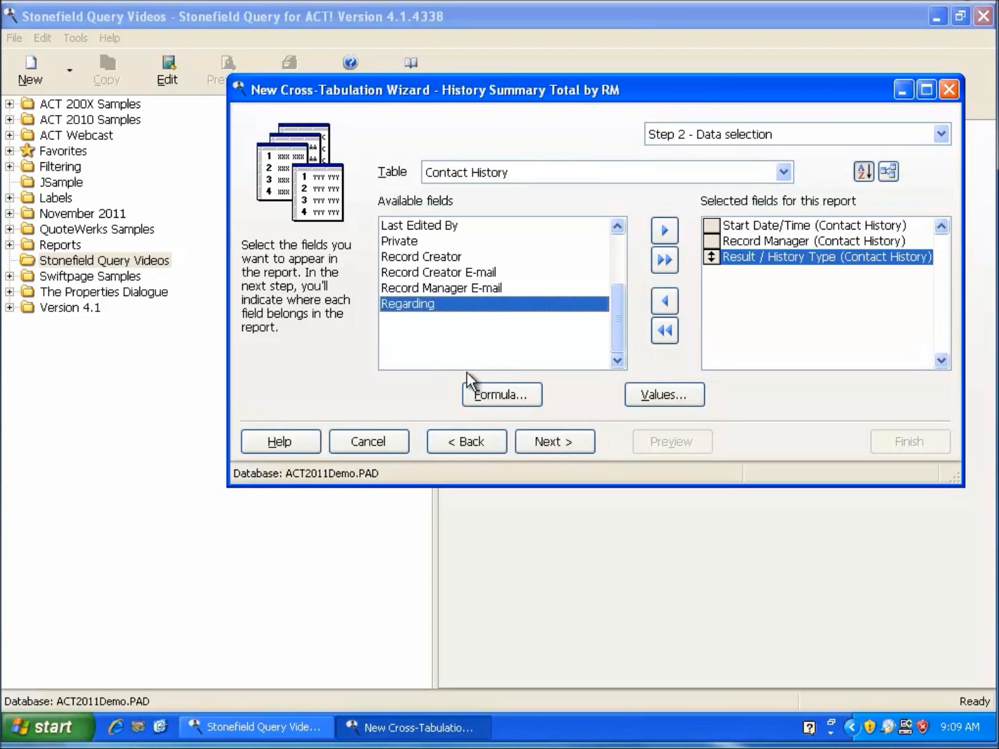
left_click(554, 442)
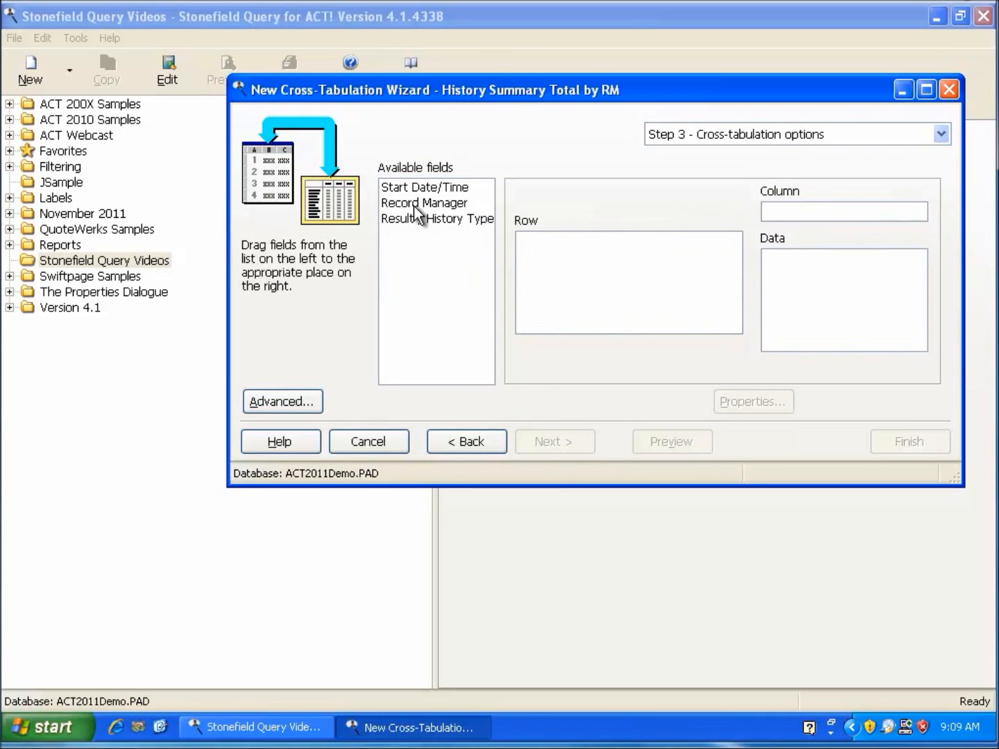
Assign Start Date/Time as the data, Result / History Type as the row and Record Manager as the column, and continue to filtering
left_click_drag(414, 190, 810, 286)
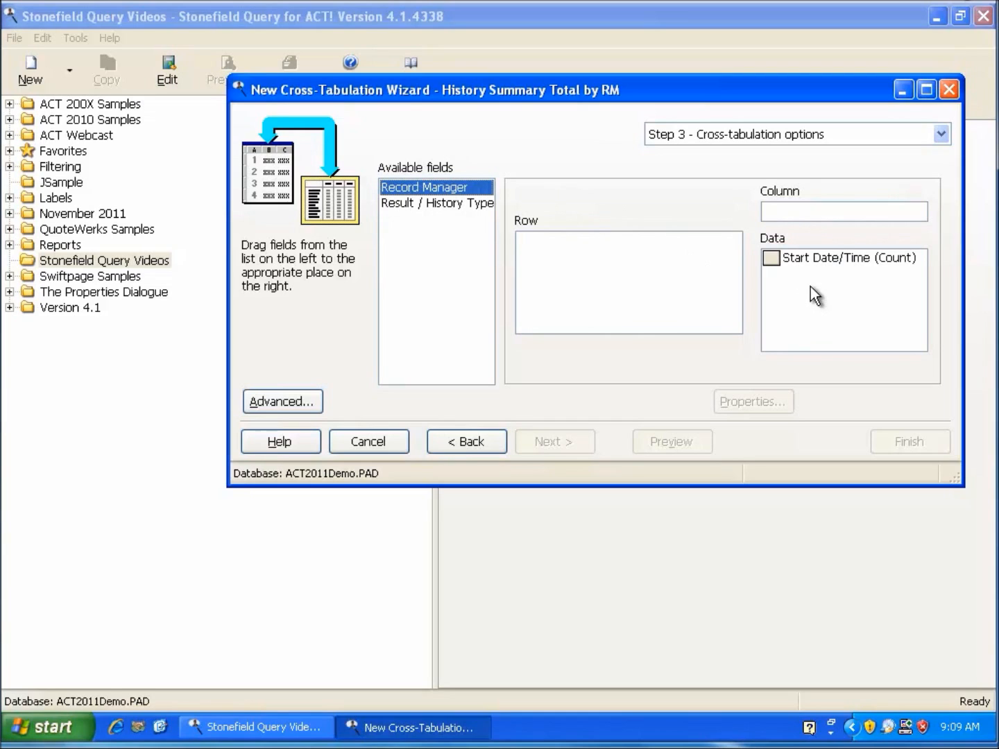
left_click_drag(458, 207, 548, 249)
left_click_drag(443, 197, 789, 217)
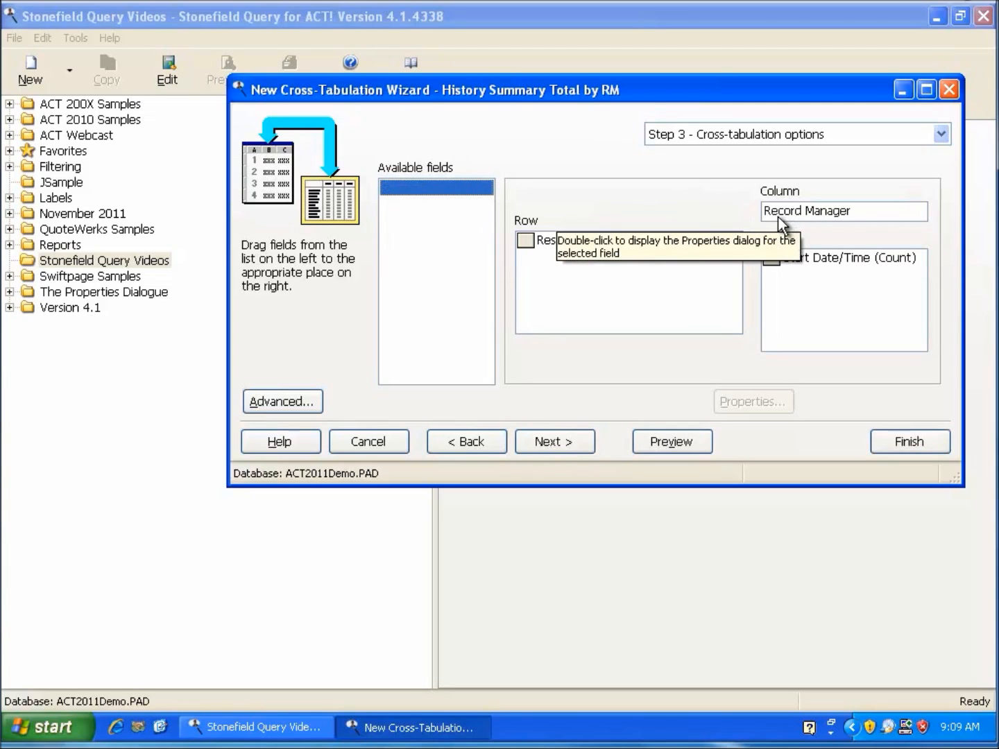
left_click(545, 442)
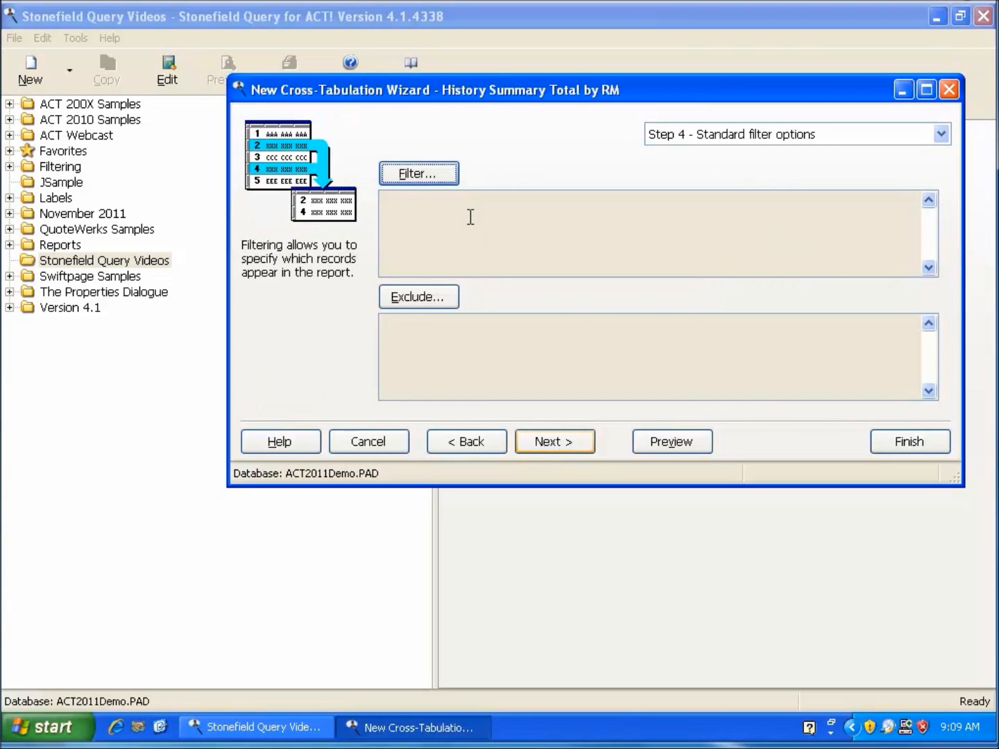
Add a filter condition showing only the report's fields, using Record Manager with the operator "is one of"
left_click(437, 174)
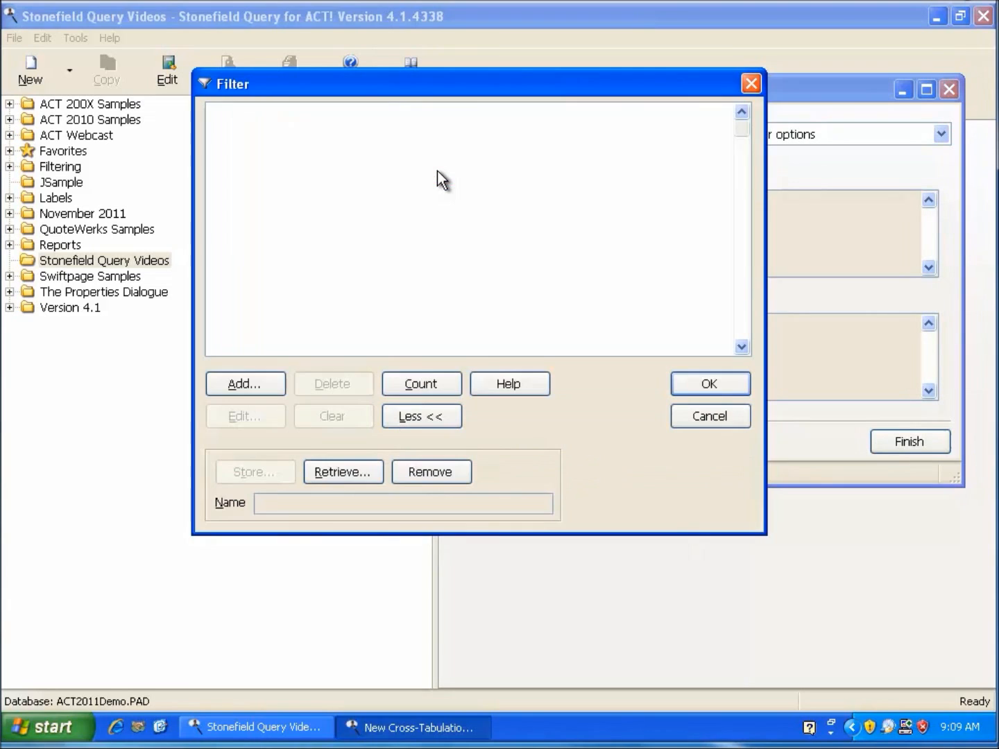
left_click(240, 389)
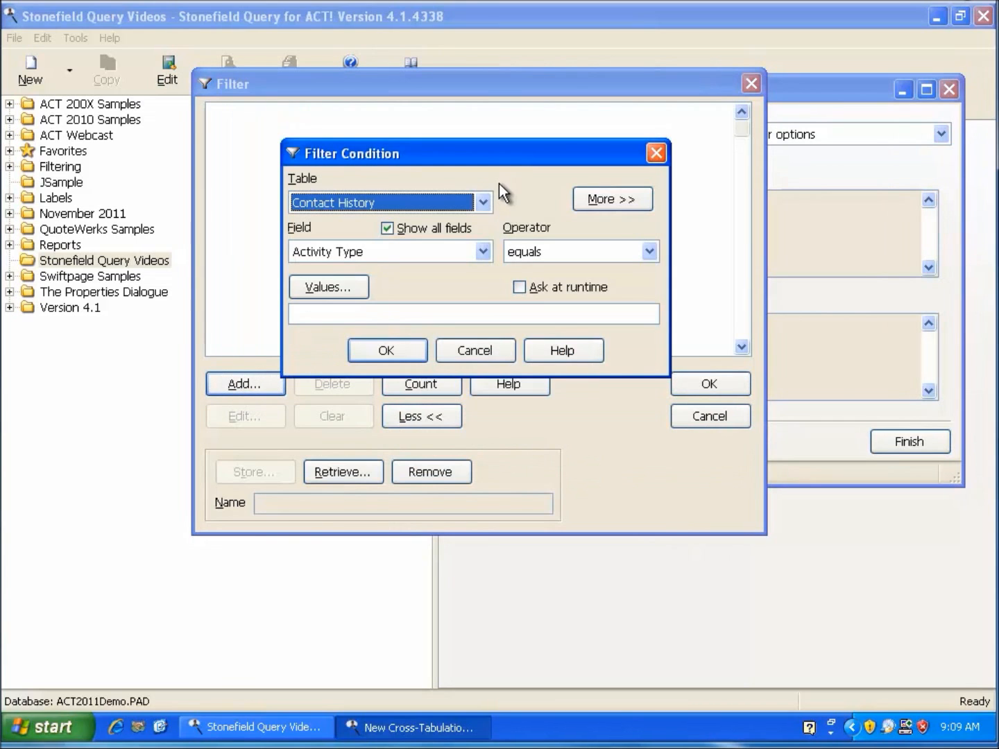
left_click(420, 230)
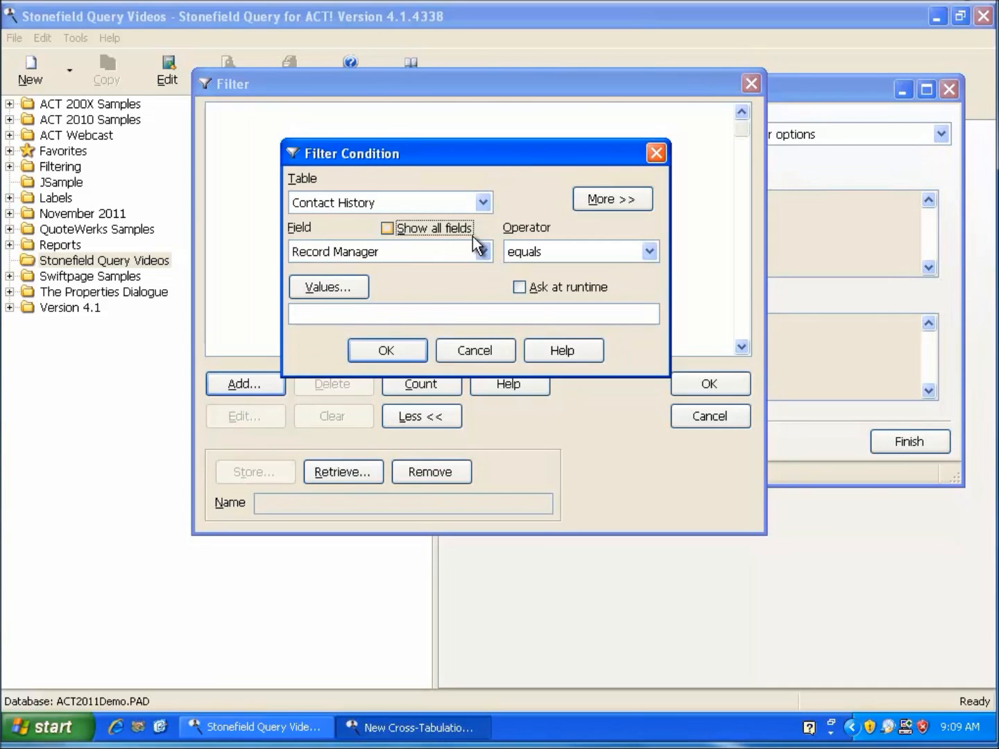
left_click(483, 253)
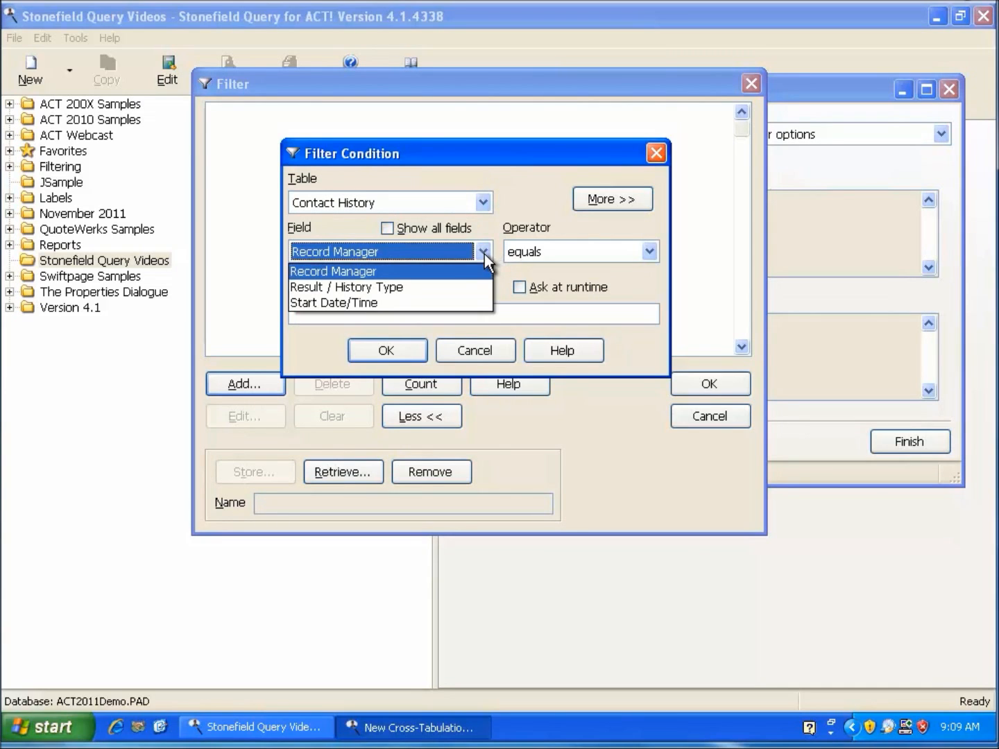
left_click(455, 275)
left_click(649, 253)
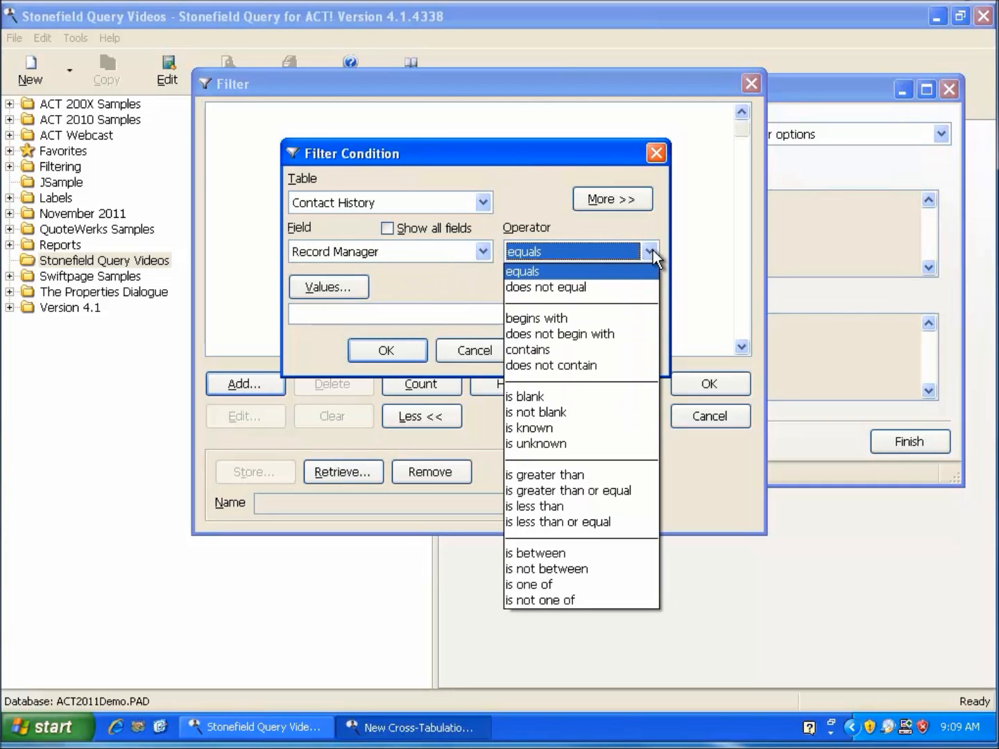
left_click(573, 584)
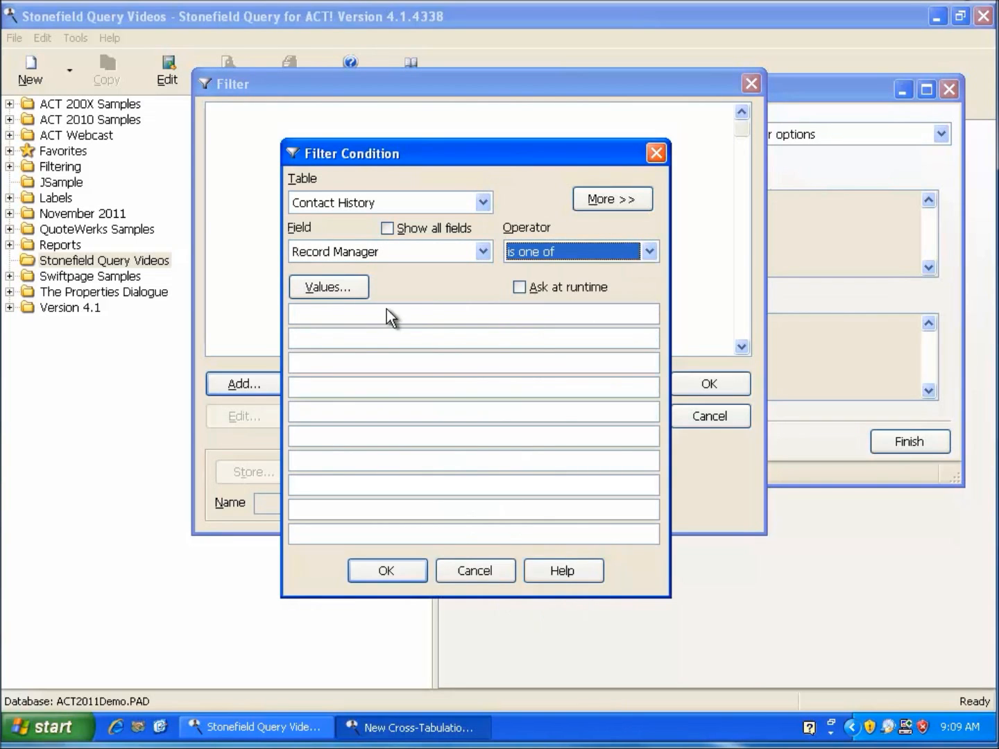
Pick the first, third and fourth record managers in the values list and accept the condition
left_click(339, 288)
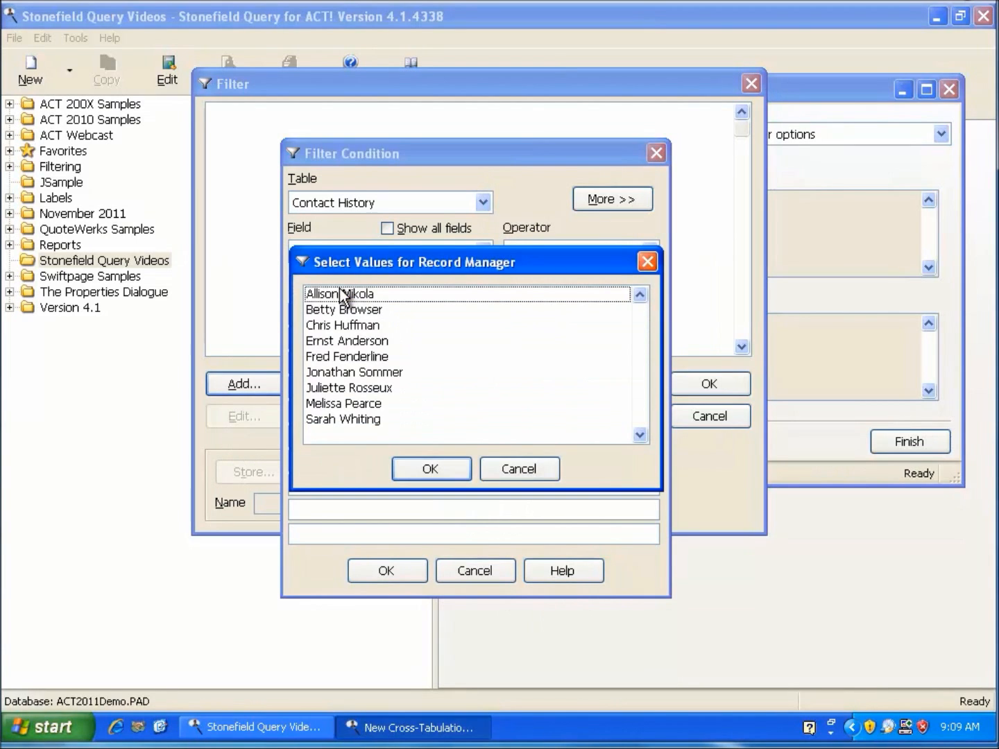
left_click(356, 294)
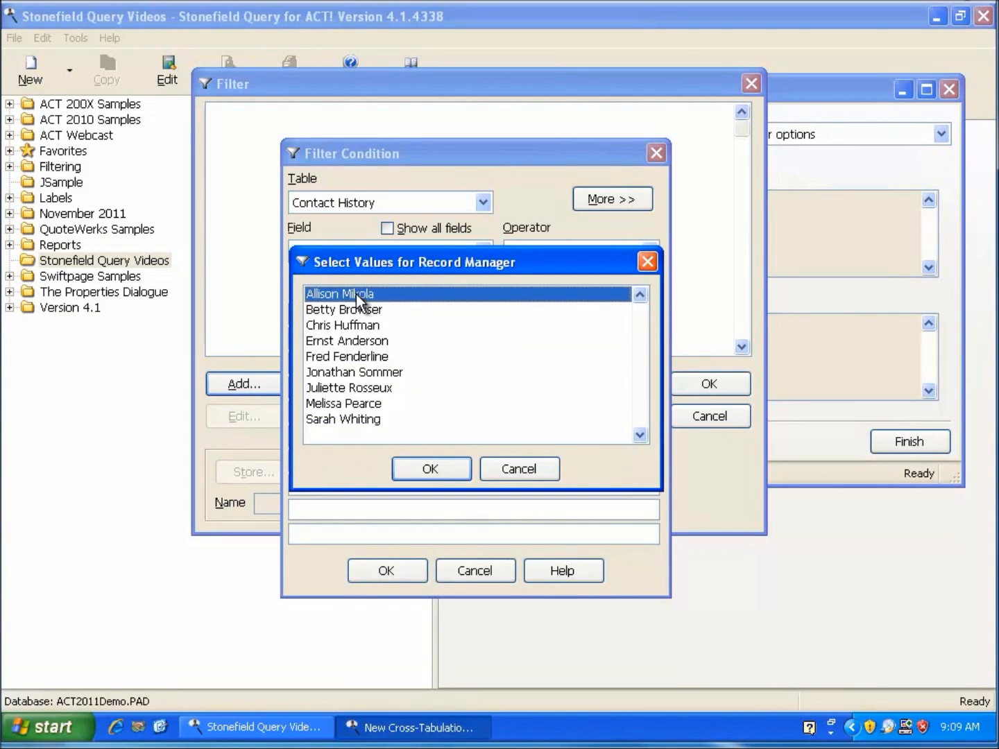
left_click(364, 326, "ctrl")
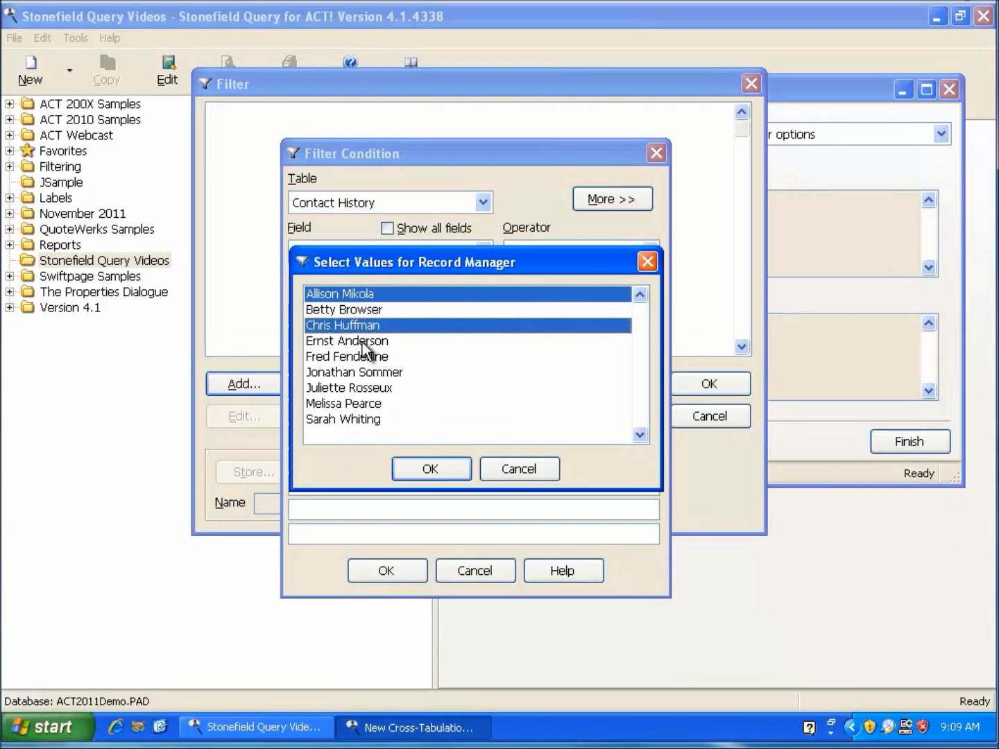
left_click(361, 340, "ctrl")
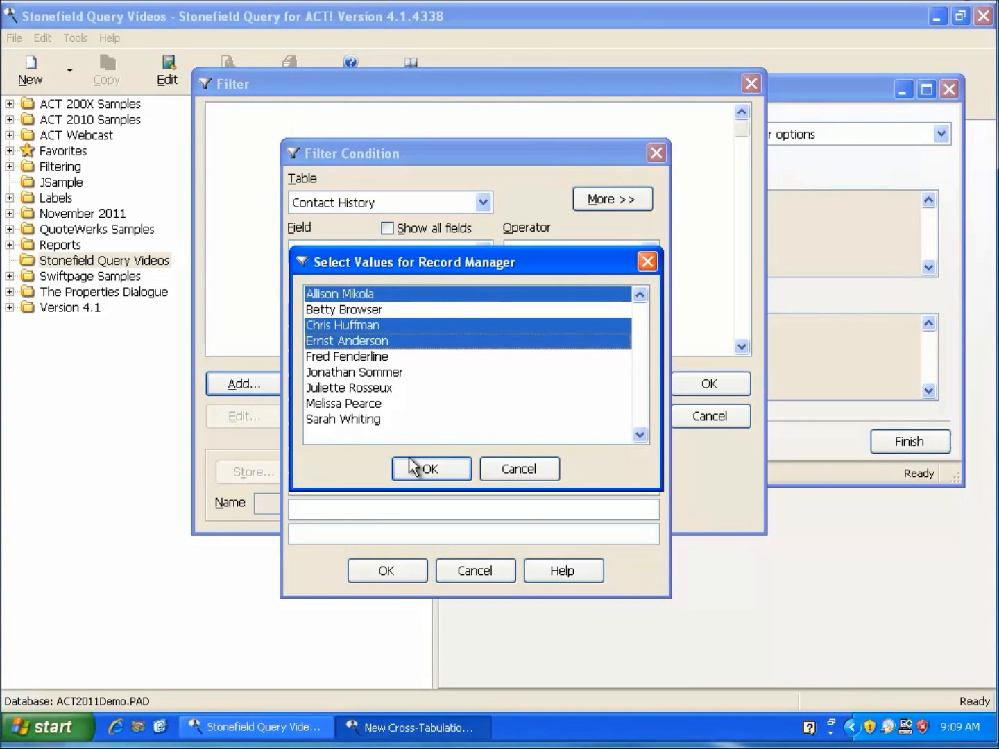
left_click(425, 476)
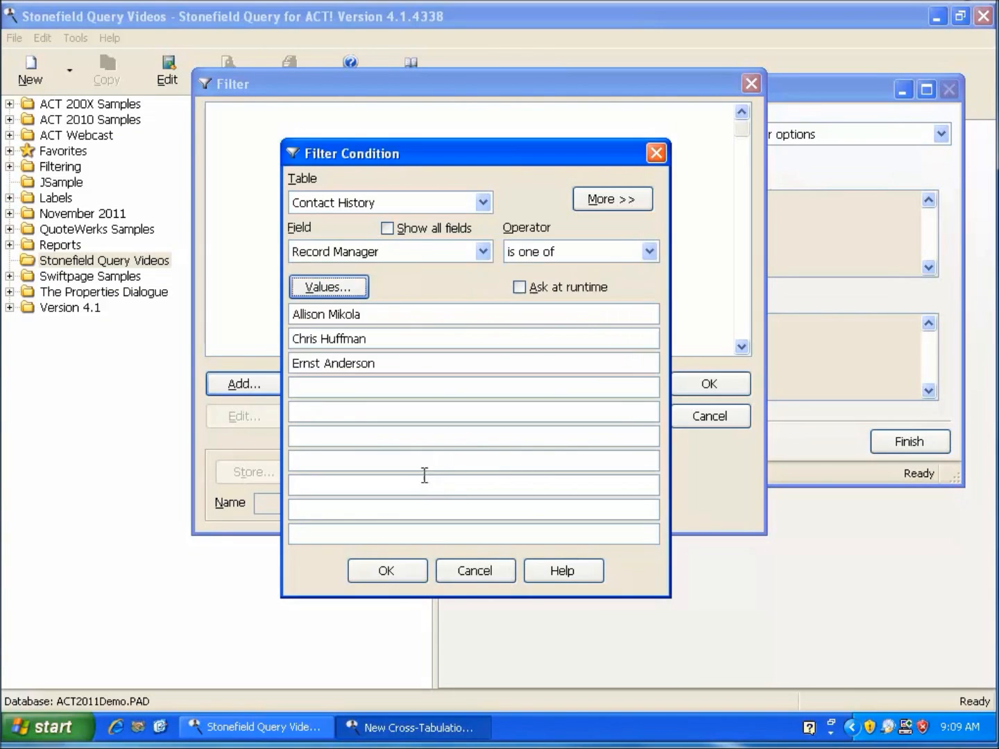
left_click(394, 570)
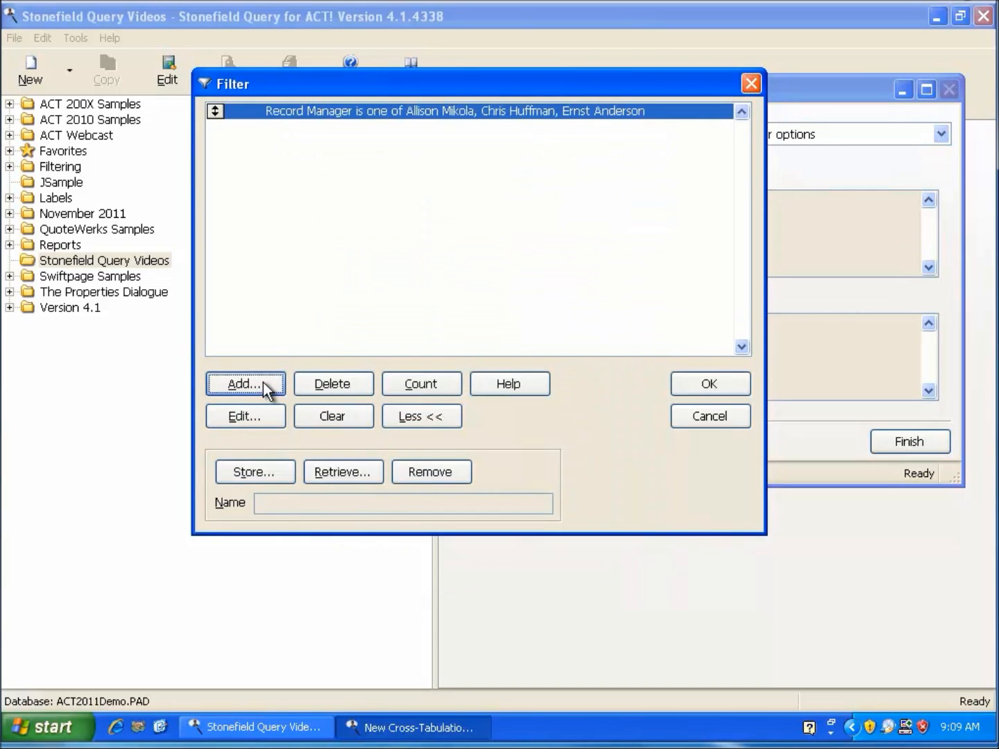
Add an "and" condition that Start Date/Time is between two dates, asked at runtime, and accept the filter
left_click(263, 382)
left_click(509, 227)
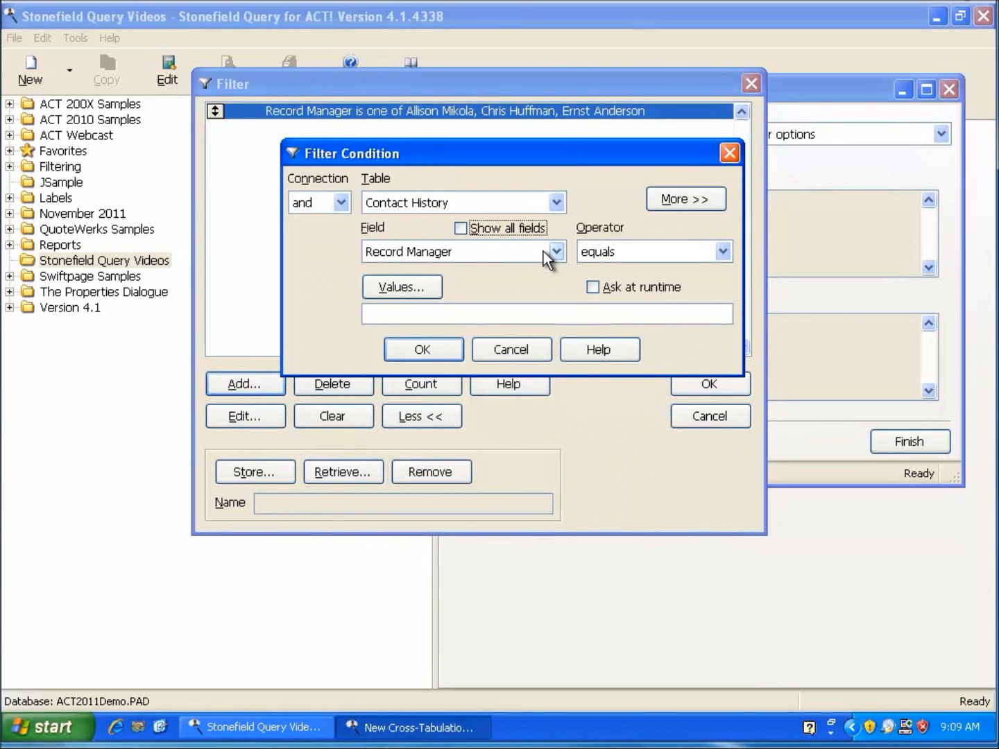
left_click(554, 251)
left_click(492, 306)
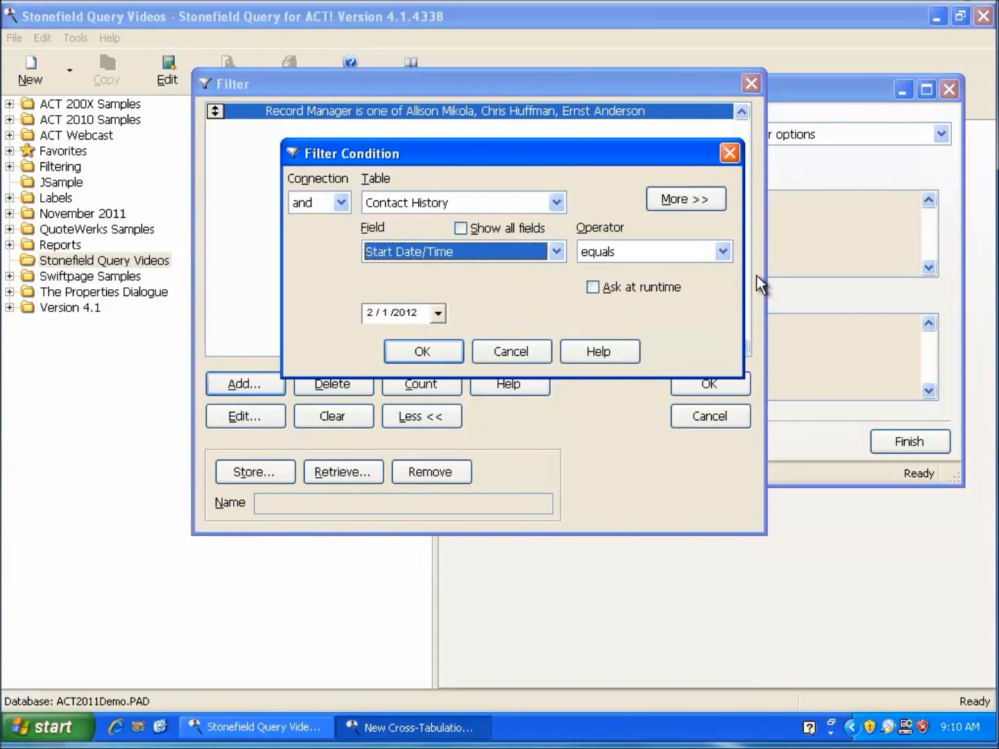
left_click(724, 253)
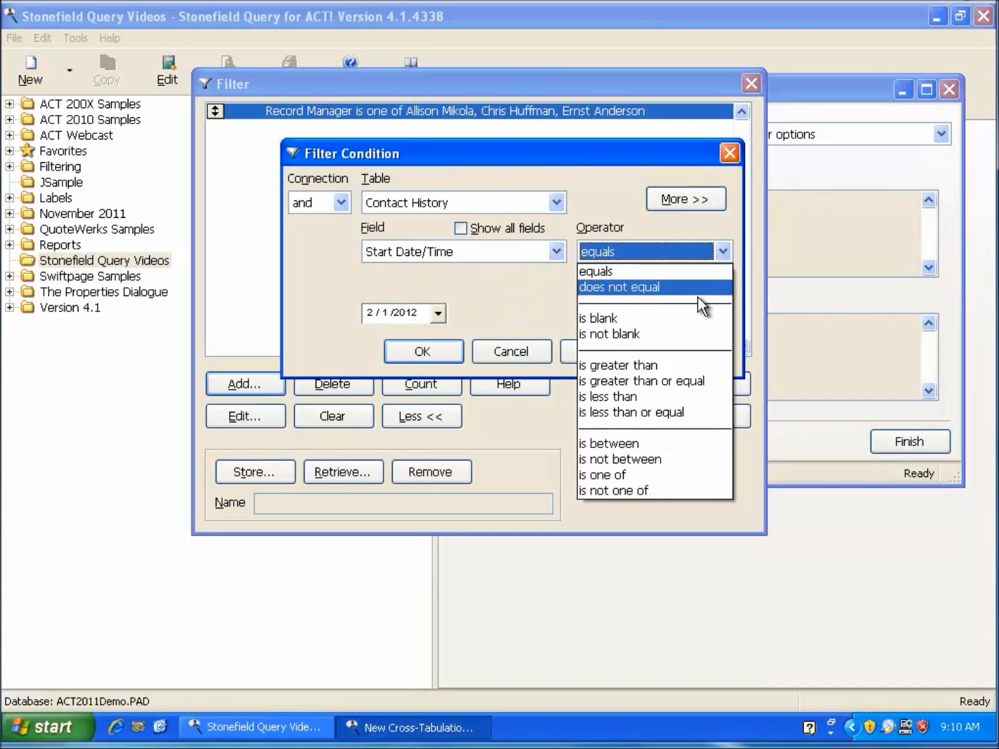
left_click(671, 443)
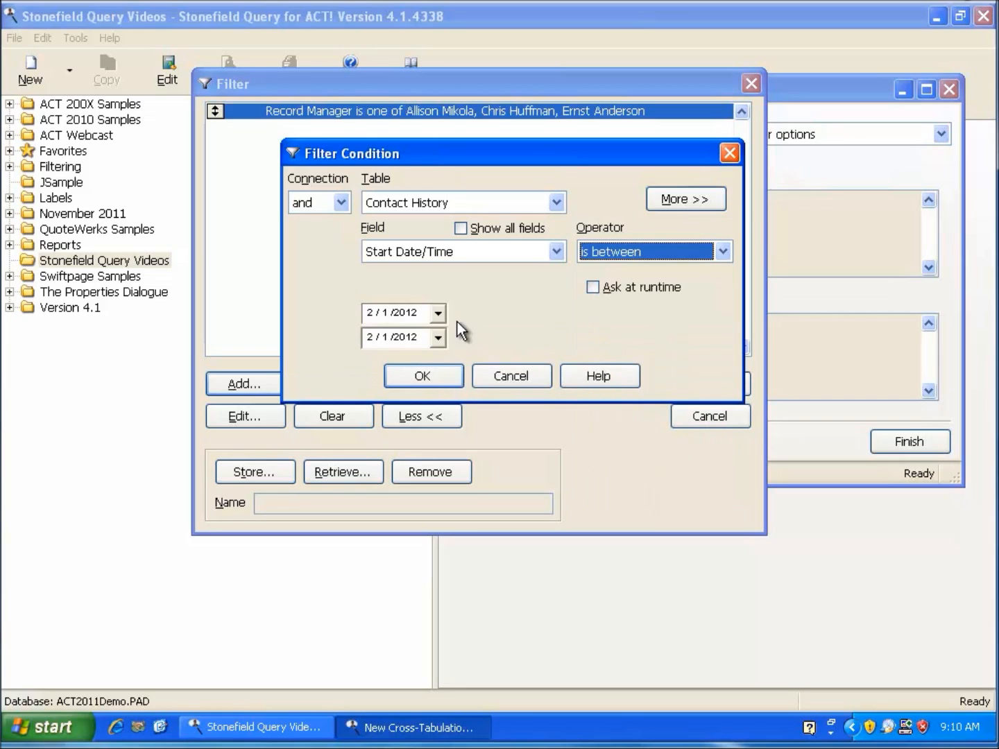
left_click(593, 288)
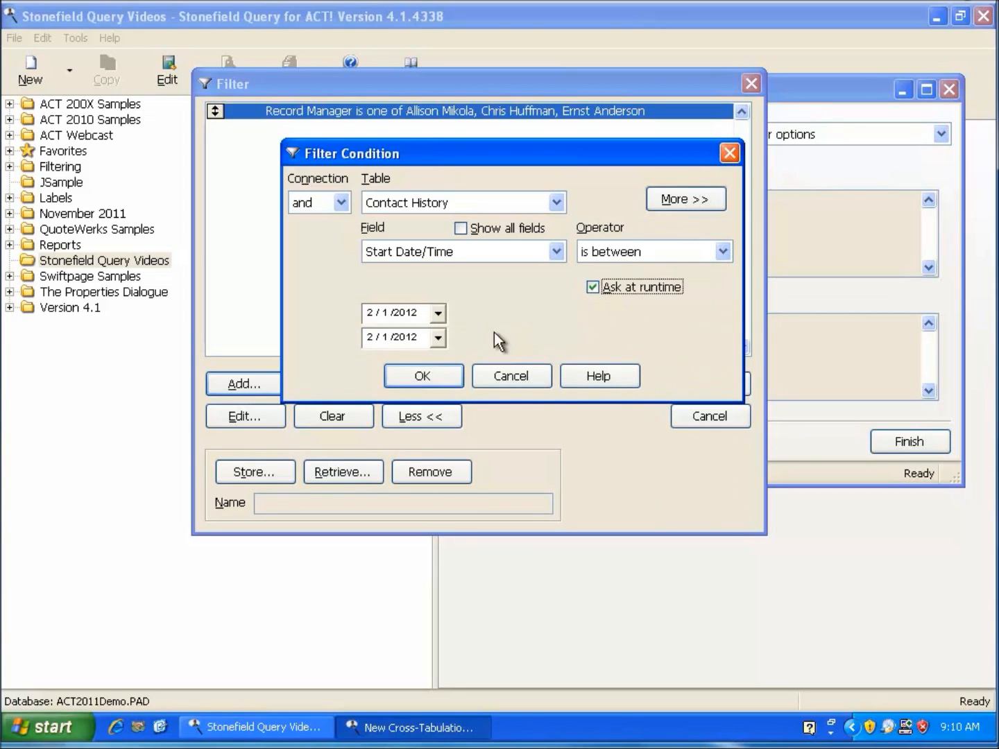
left_click(434, 375)
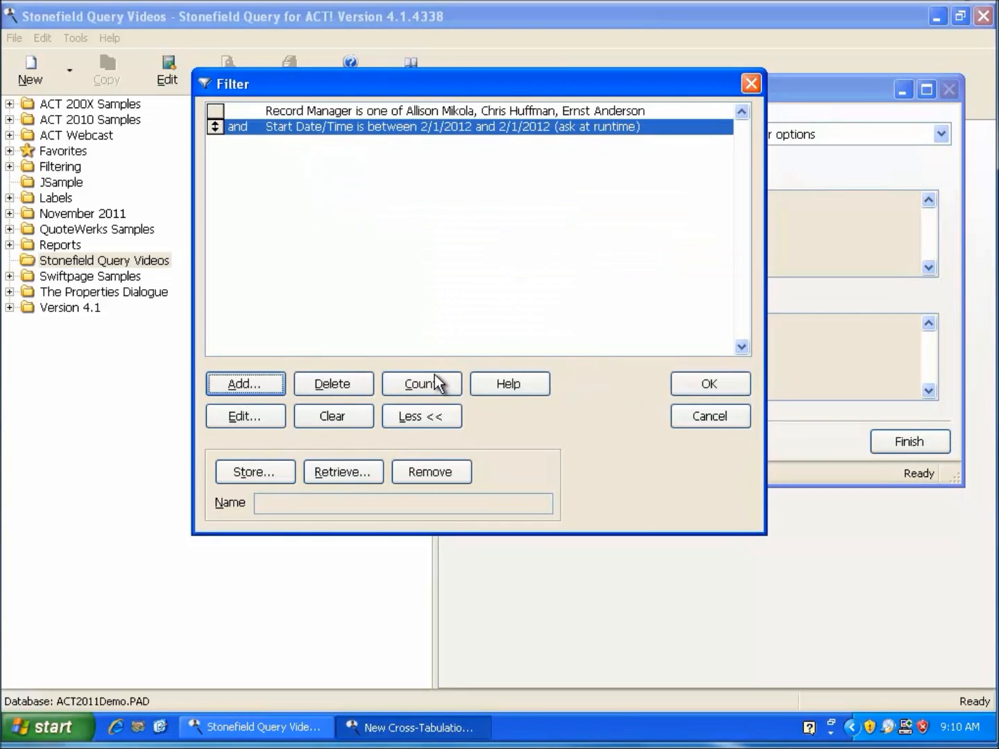
left_click(729, 389)
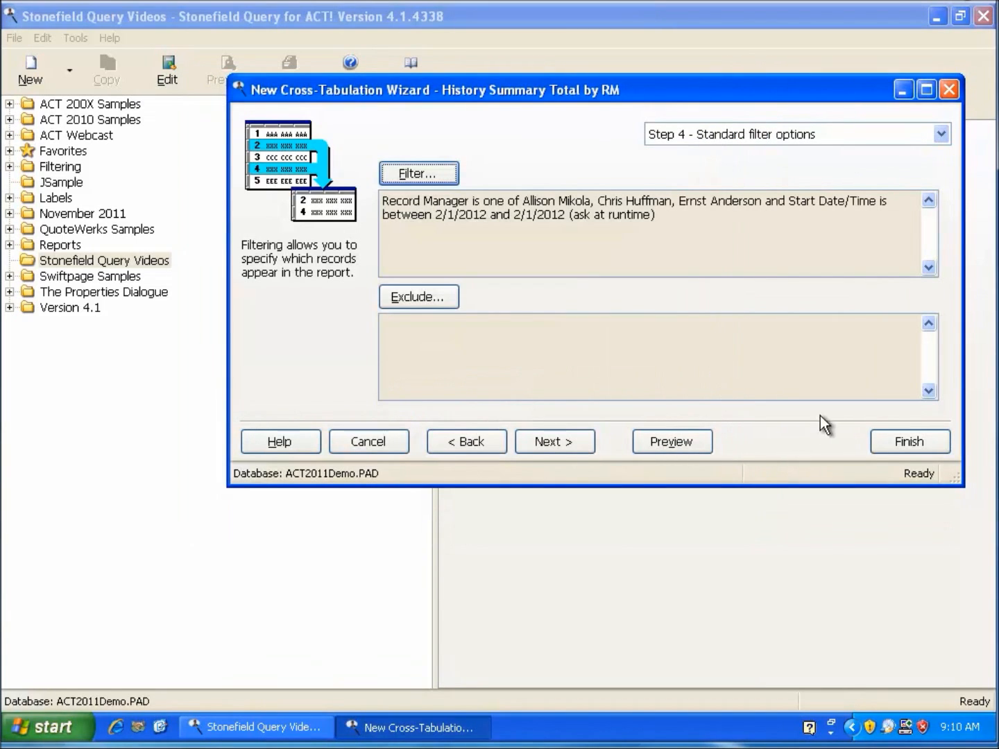
Finish the History Summary Total by RM report and preview it for dates between 2/1/2008 and 2/1/2012, closing the preview at the end
left_click(890, 443)
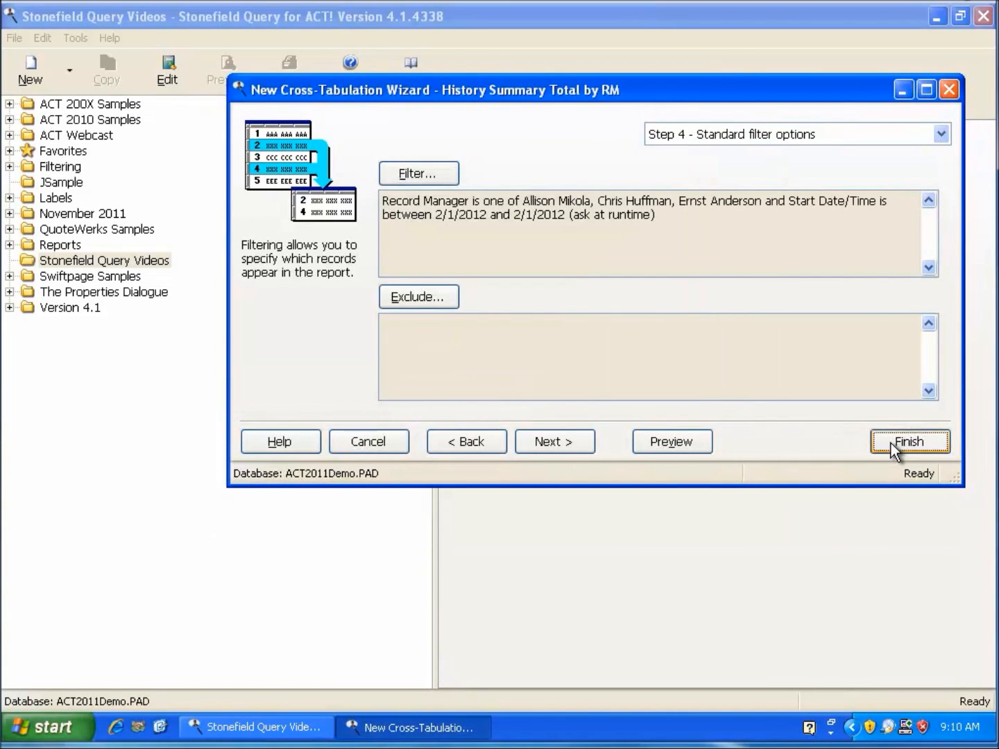
left_click(231, 78)
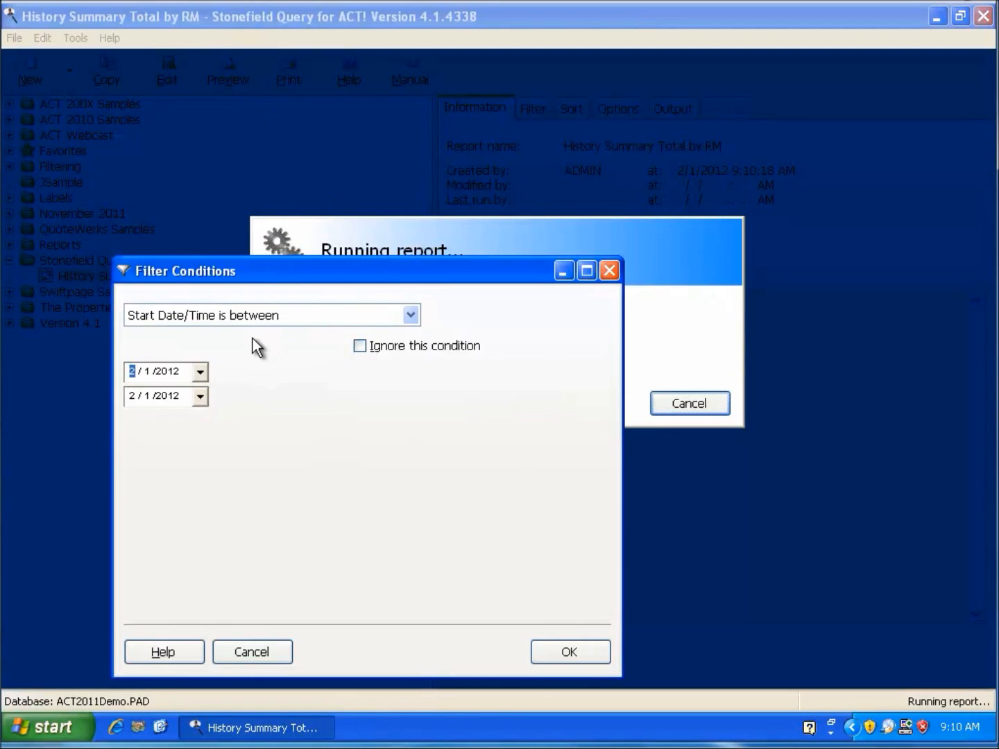
left_click(163, 378)
type("2010")
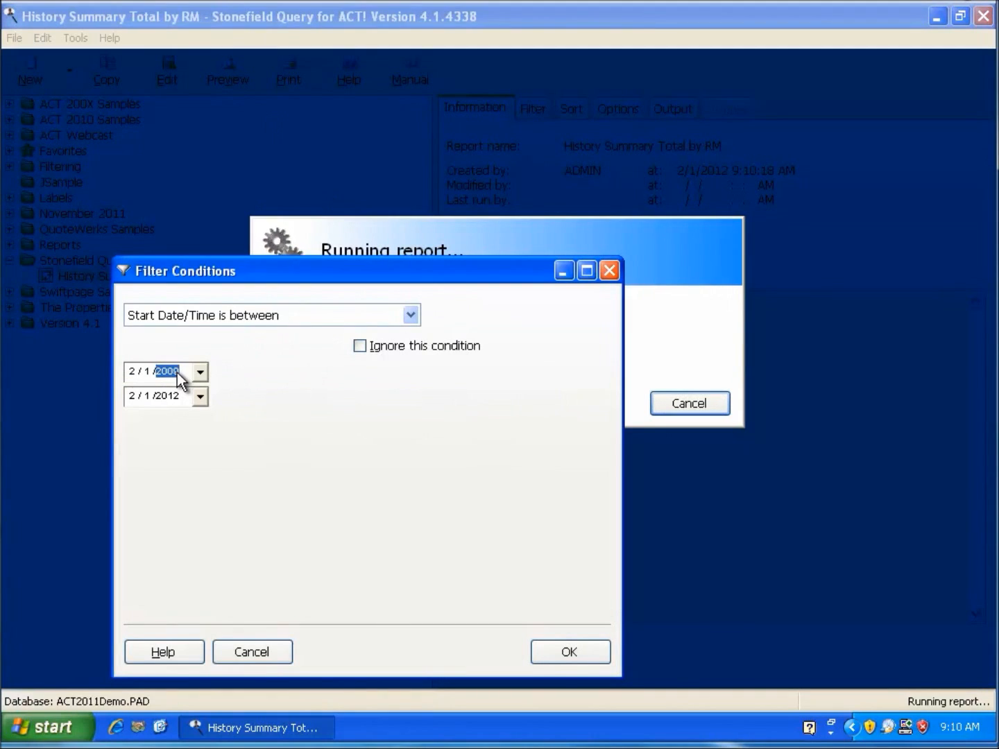
left_click(570, 653)
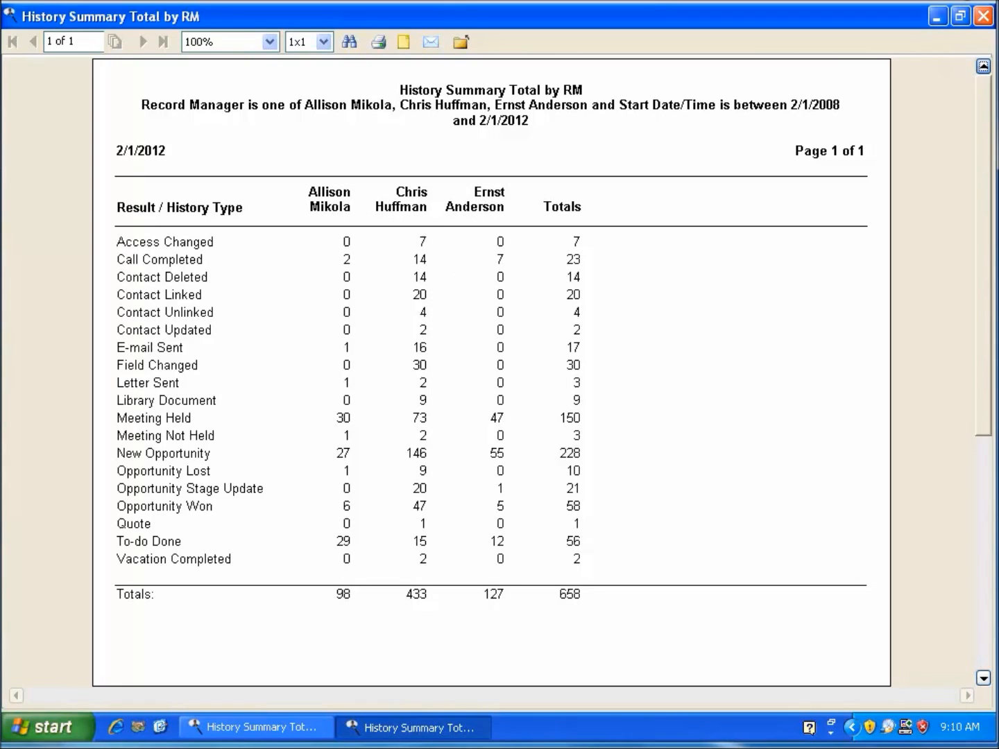
left_click(460, 43)
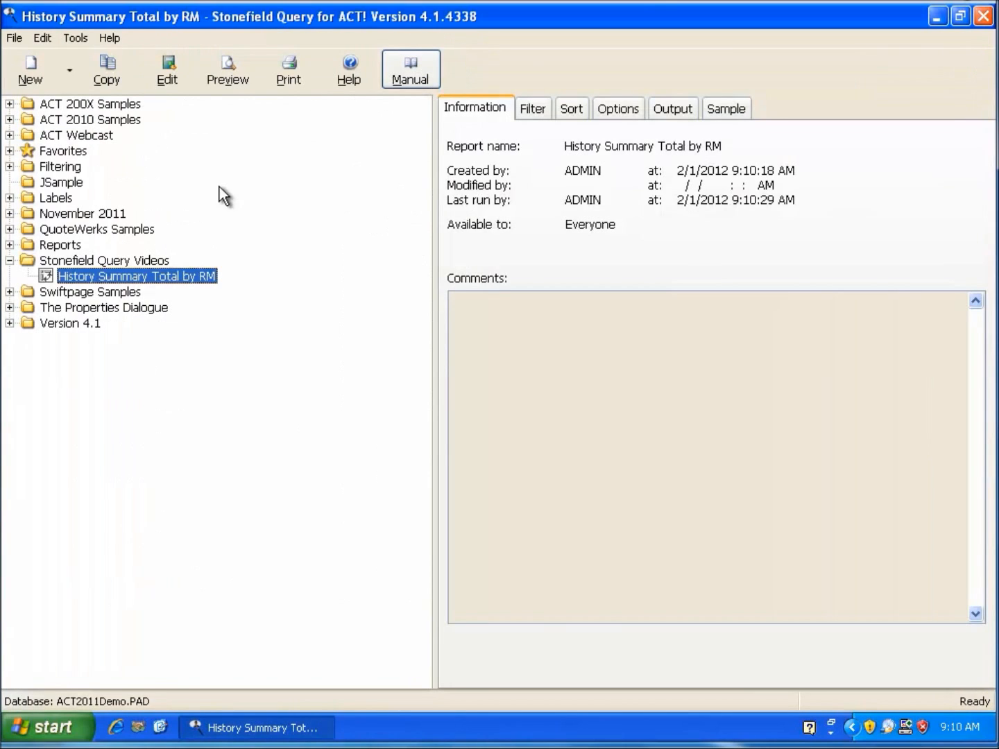
Start a new cross-tabulation report named Sales Opportunities and continue to data selection
left_click(70, 70)
left_click(56, 143)
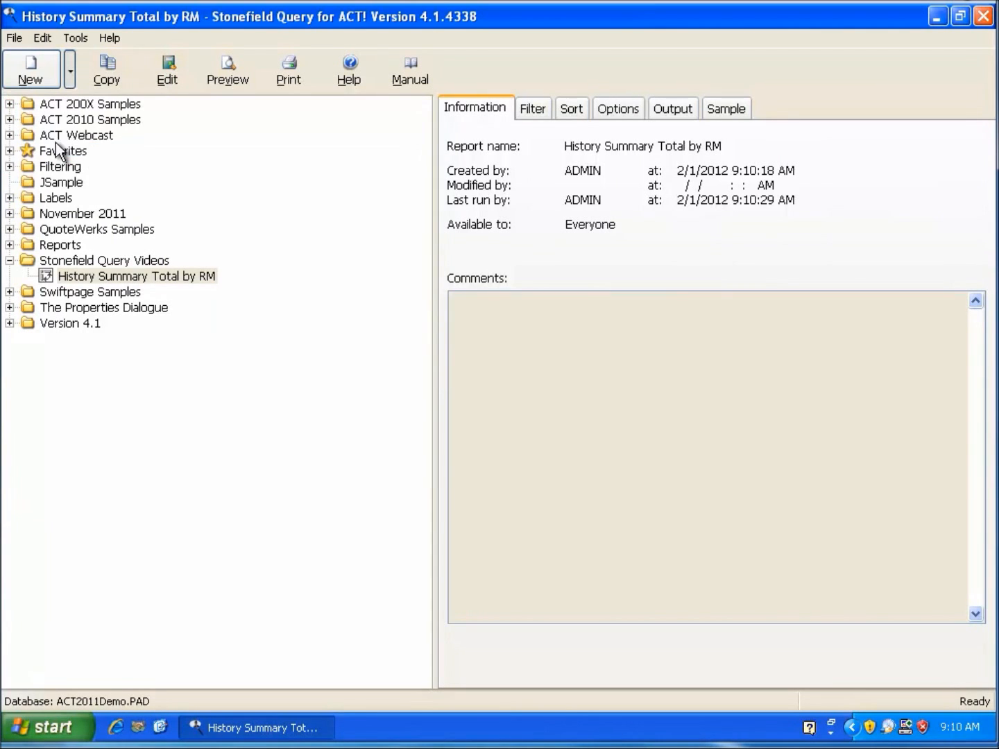
type("Sales Opop")
key("BackSpace")
key("BackSpace")
type("po")
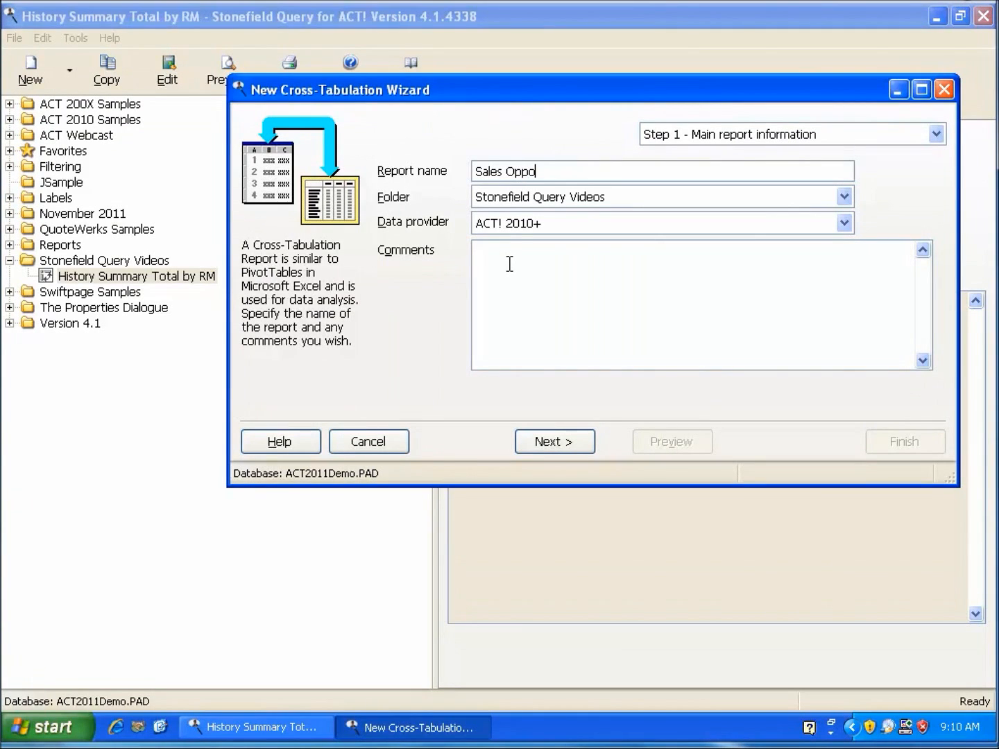
type("rtunities")
left_click(549, 442)
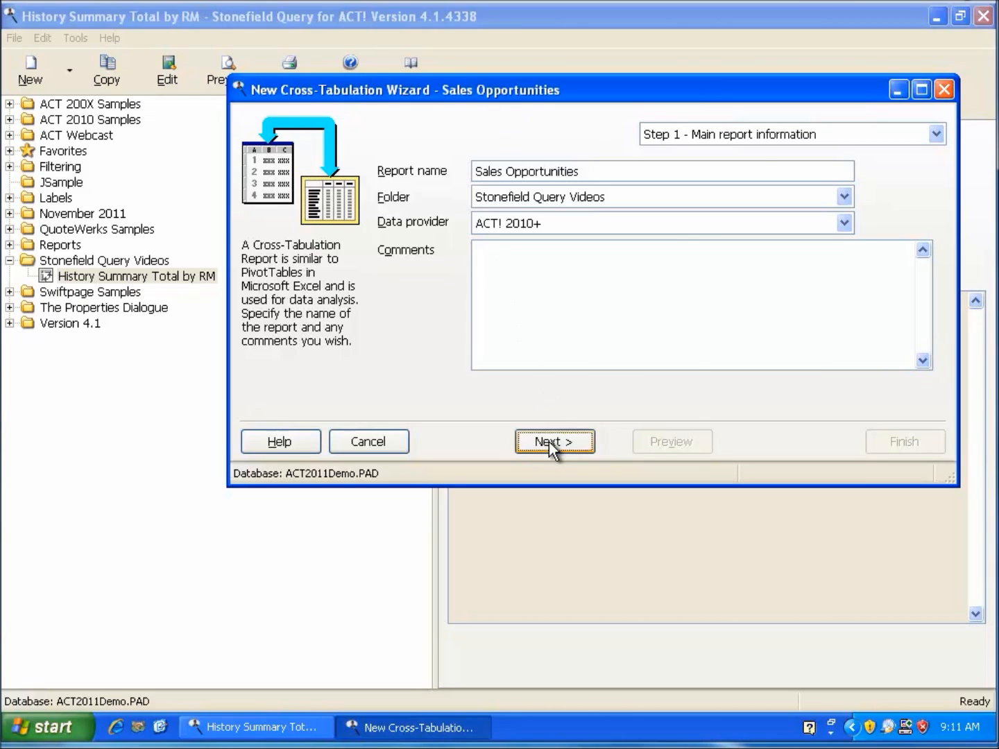
Select Actual Close Date, Record Manager and Total from the Contact Opportunity table and continue to the cross-tabulation options
left_click(782, 178)
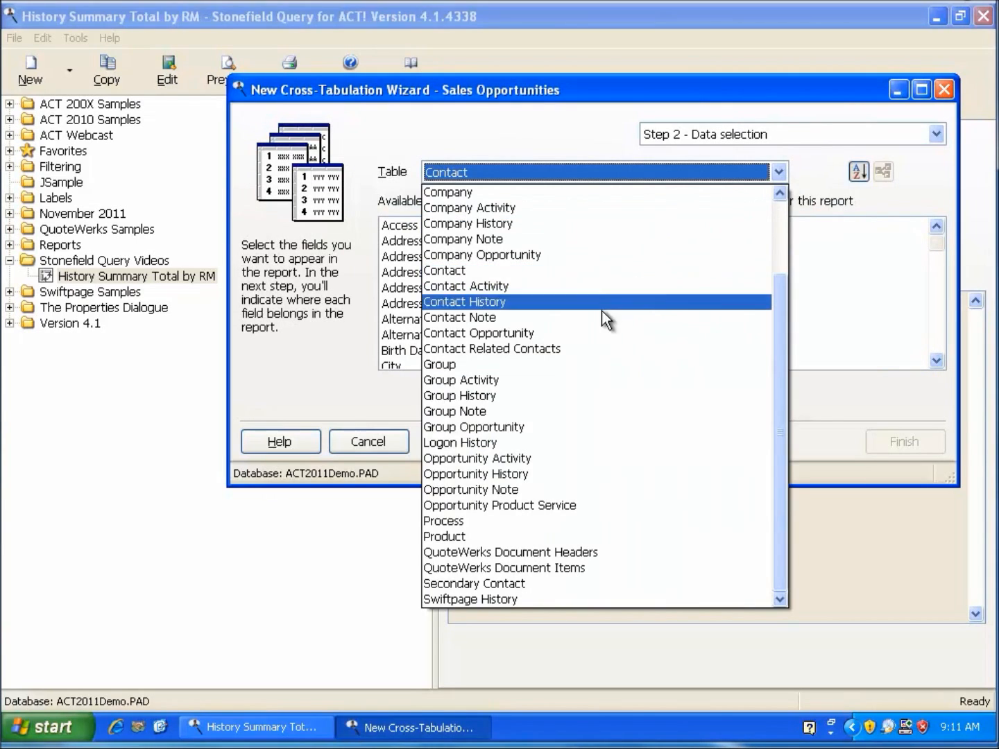
left_click(581, 334)
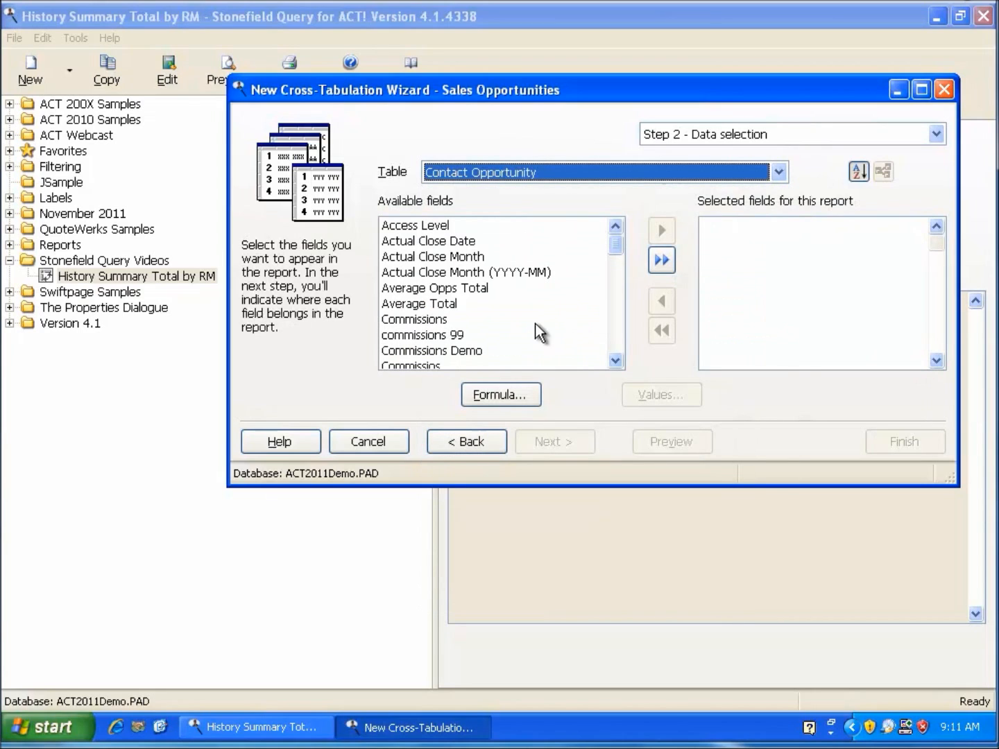
double_click(435, 240)
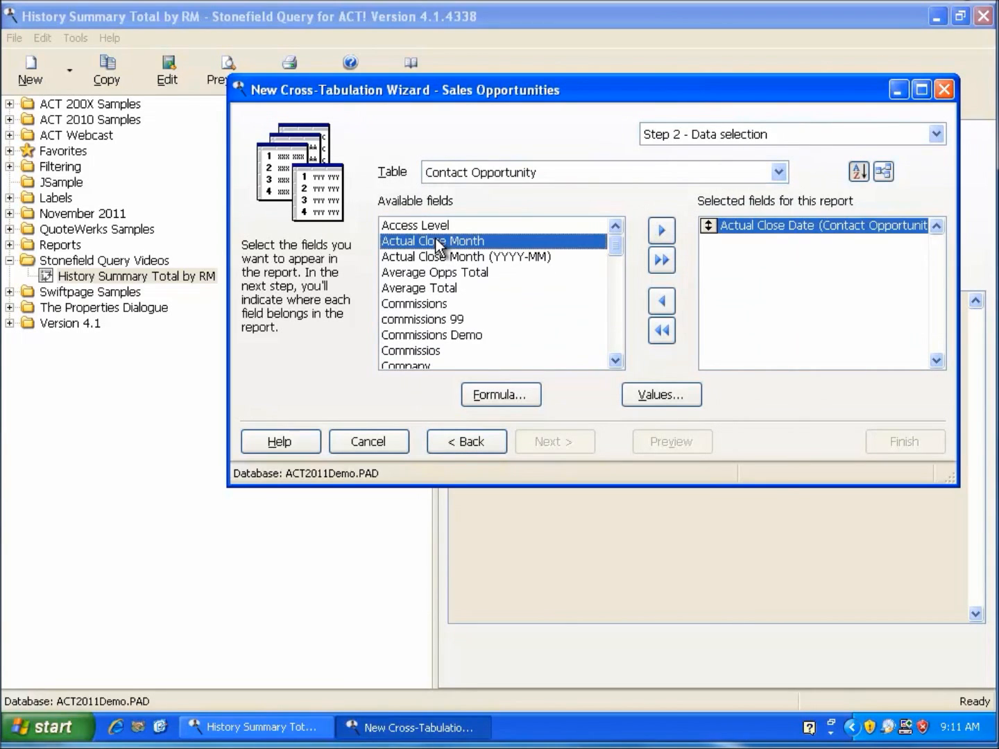
left_click(453, 322)
key("r")
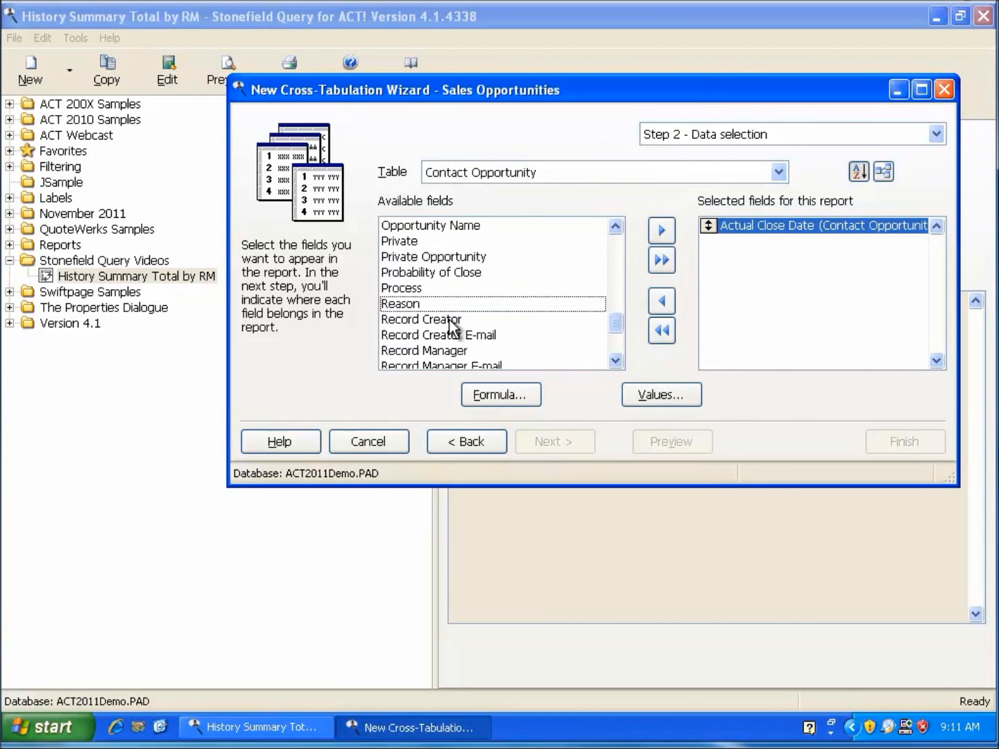
double_click(443, 348)
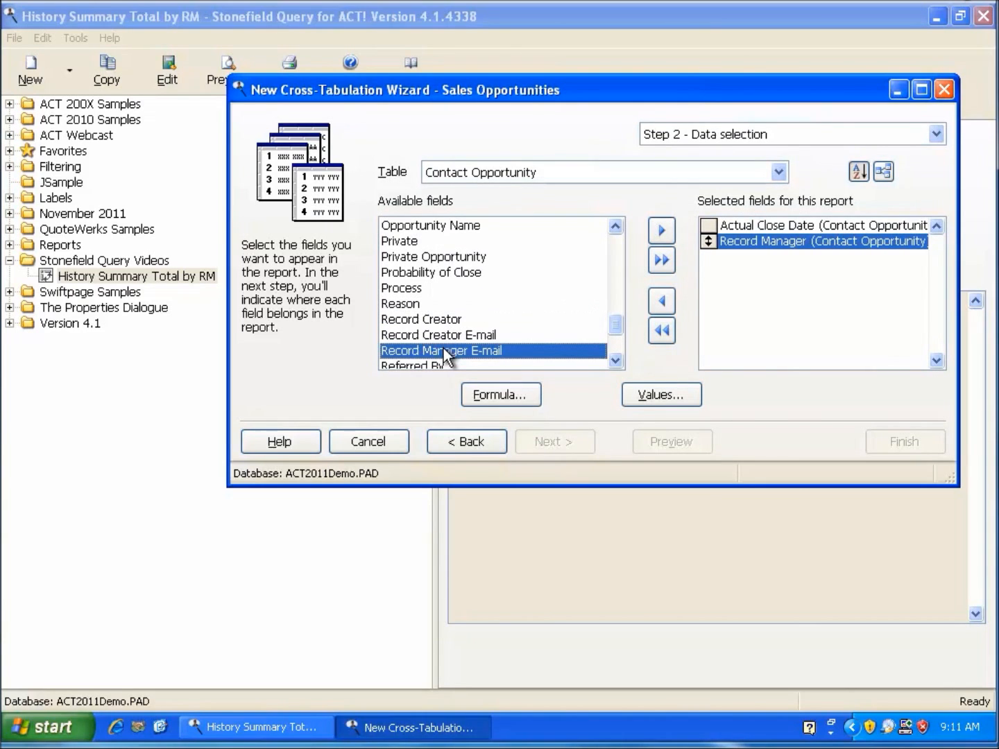
scroll(443, 348, "down", 2)
left_click(430, 350)
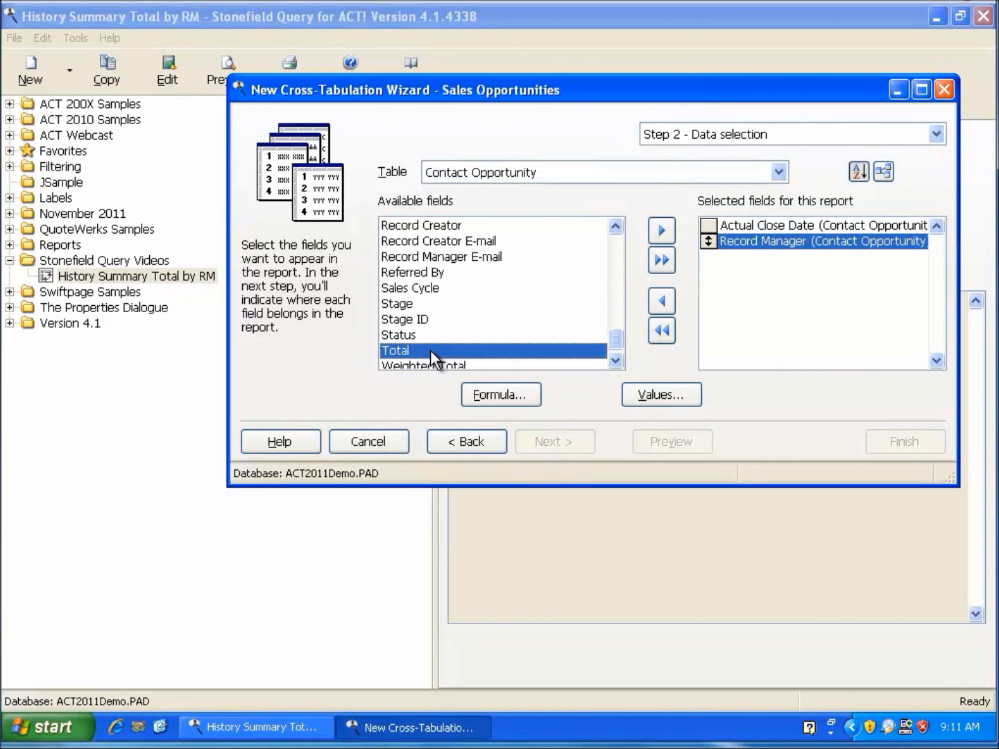
double_click(430, 349)
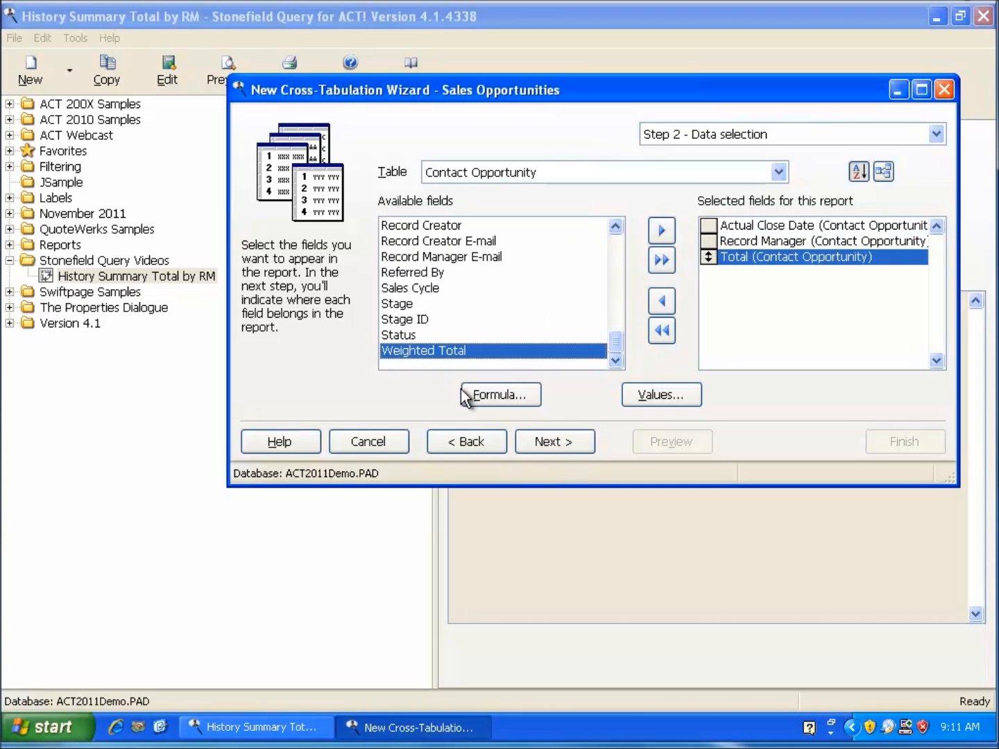
left_click(565, 435)
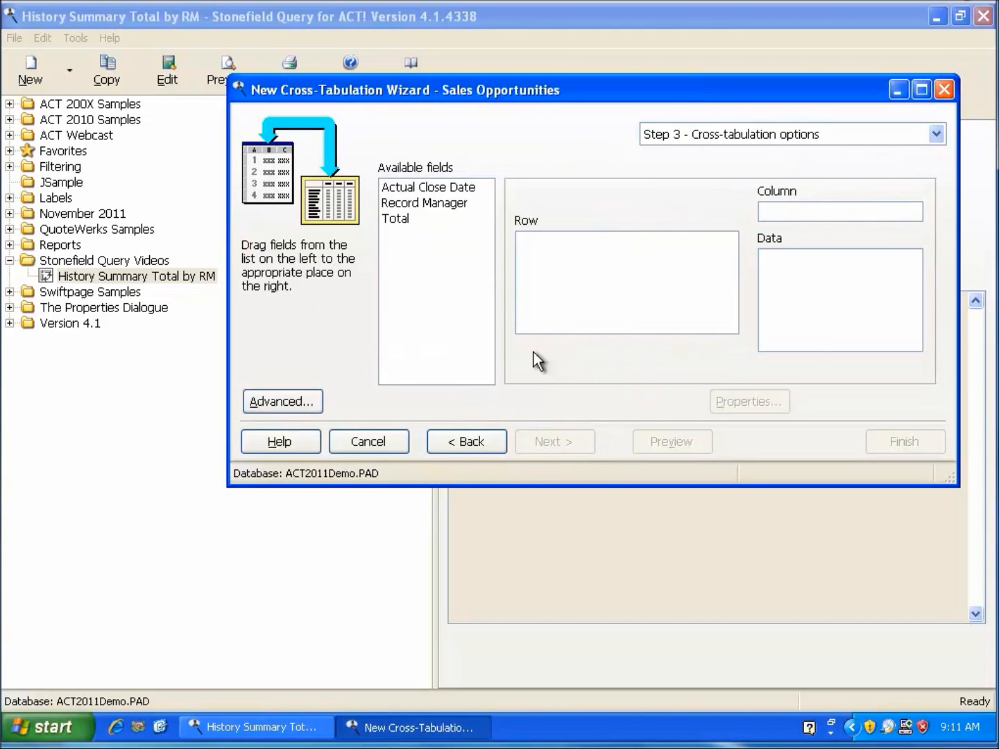
Assign Record Manager as the row, Total as the summed data and Actual Close Date as the column
left_click(434, 204)
left_click_drag(439, 203, 558, 253)
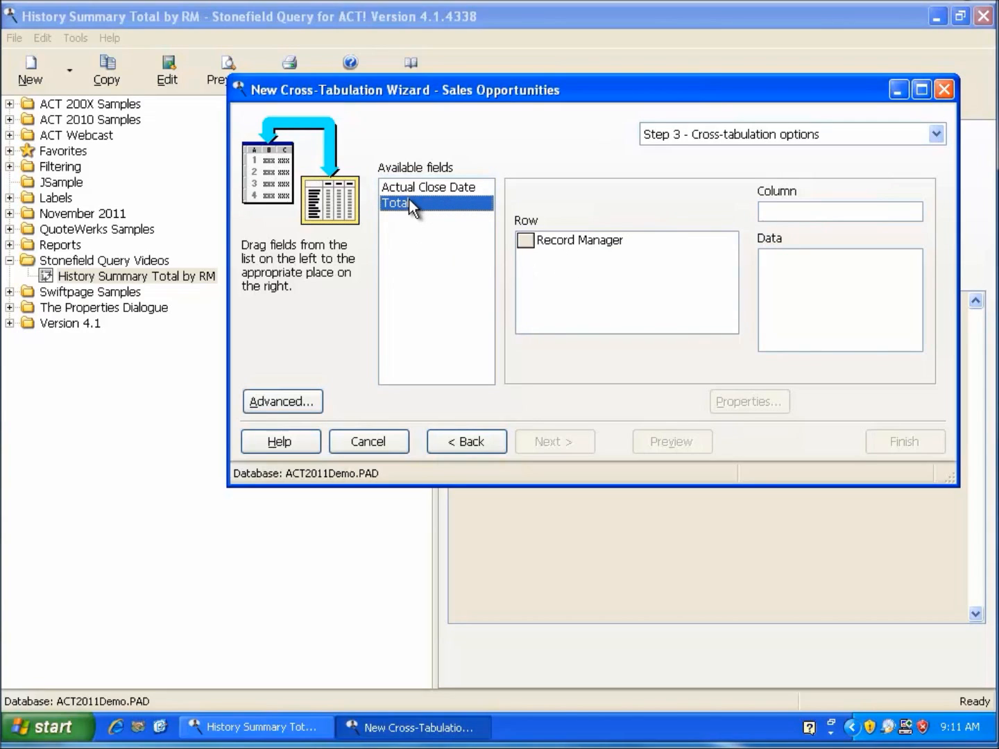
left_click_drag(409, 200, 812, 285)
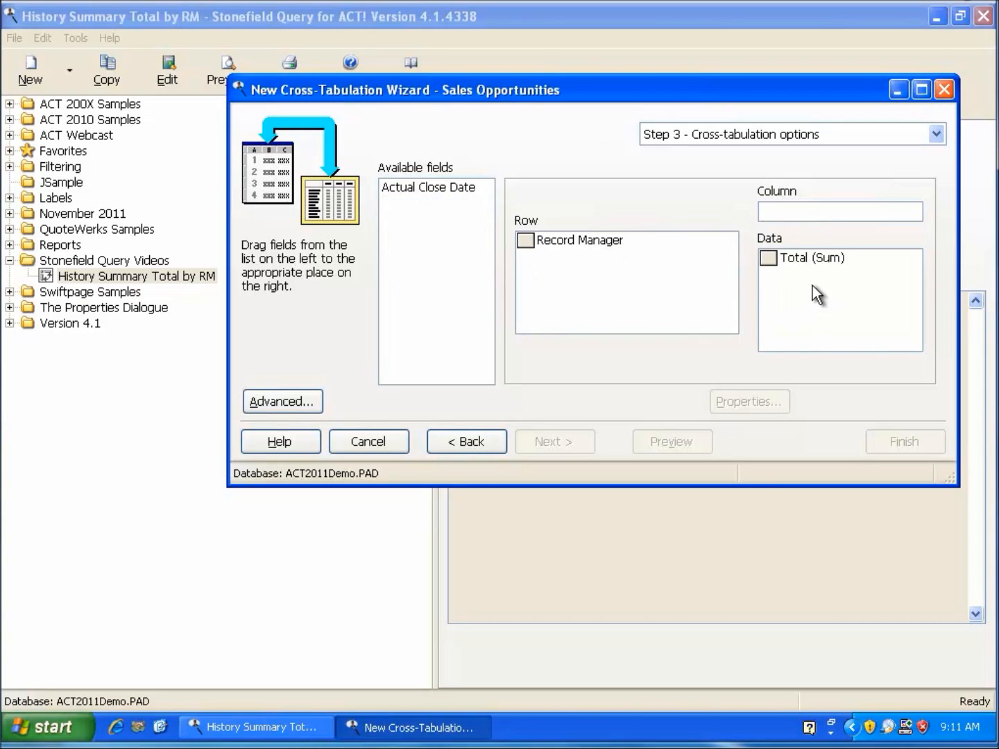
left_click(439, 192)
left_click_drag(429, 188, 790, 218)
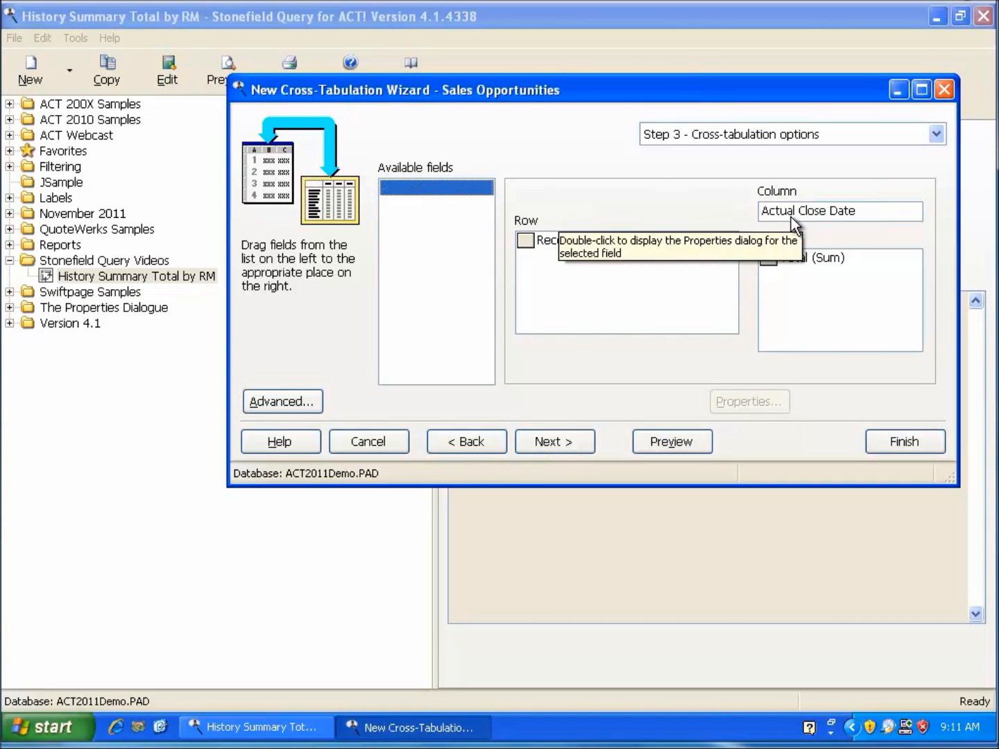
Set the Actual Close Date column to display its date as Year
double_click(790, 217)
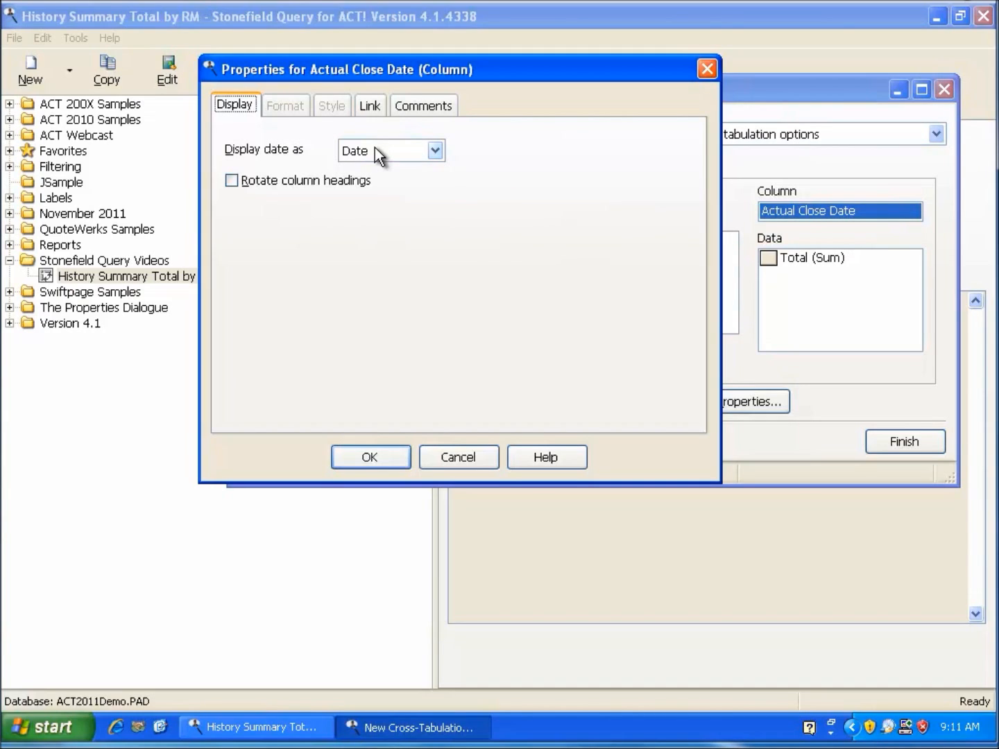
left_click(437, 152)
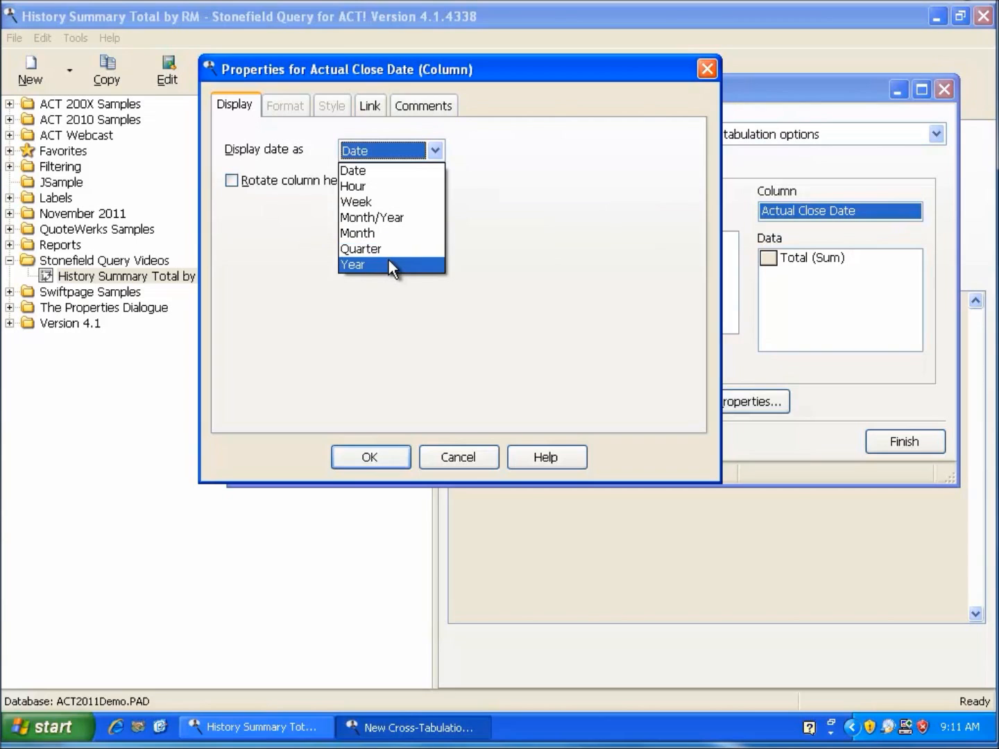
left_click(389, 263)
left_click(378, 458)
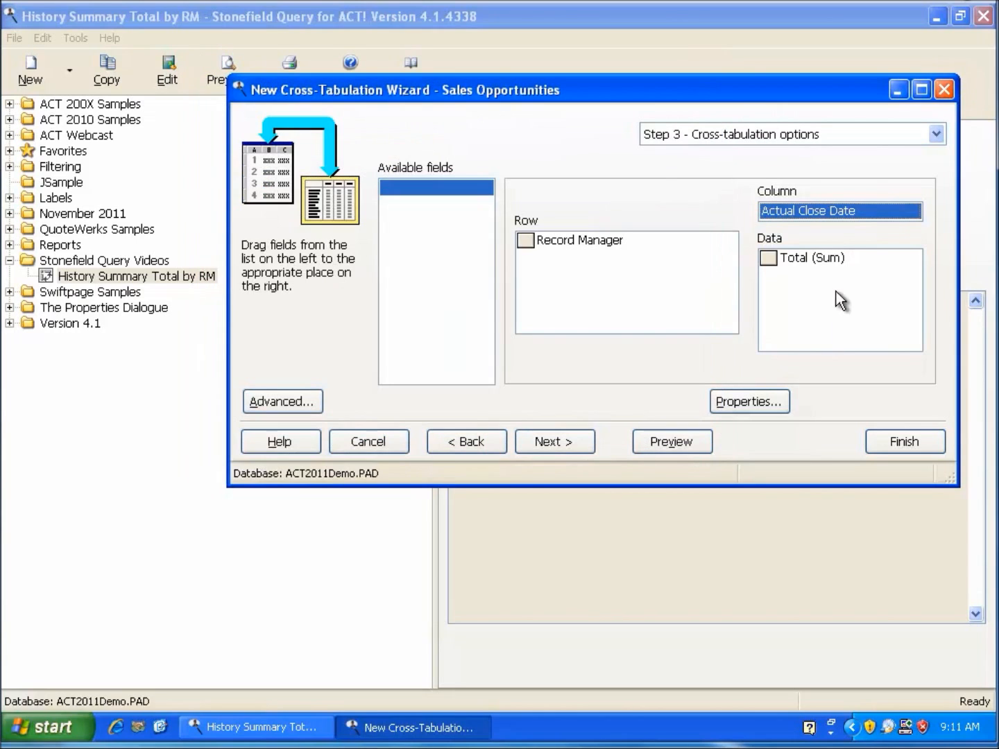
Add a filter condition that Actual Close Date is between two dates, asked at runtime, and accept the filter
left_click(553, 444)
left_click(409, 178)
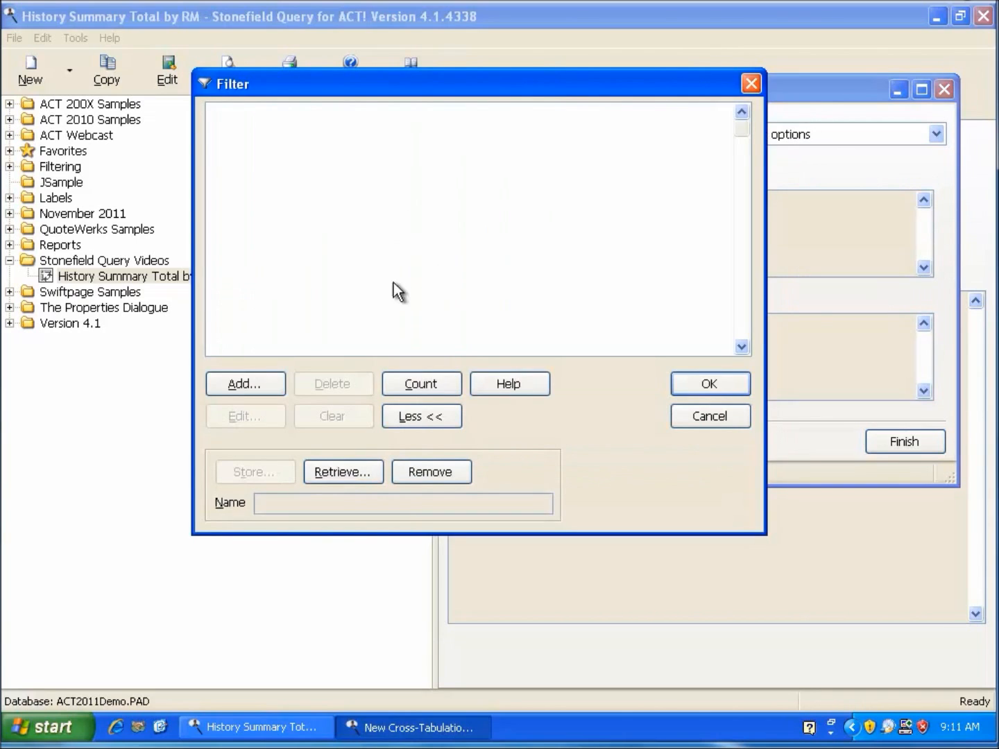
left_click(235, 384)
left_click(436, 227)
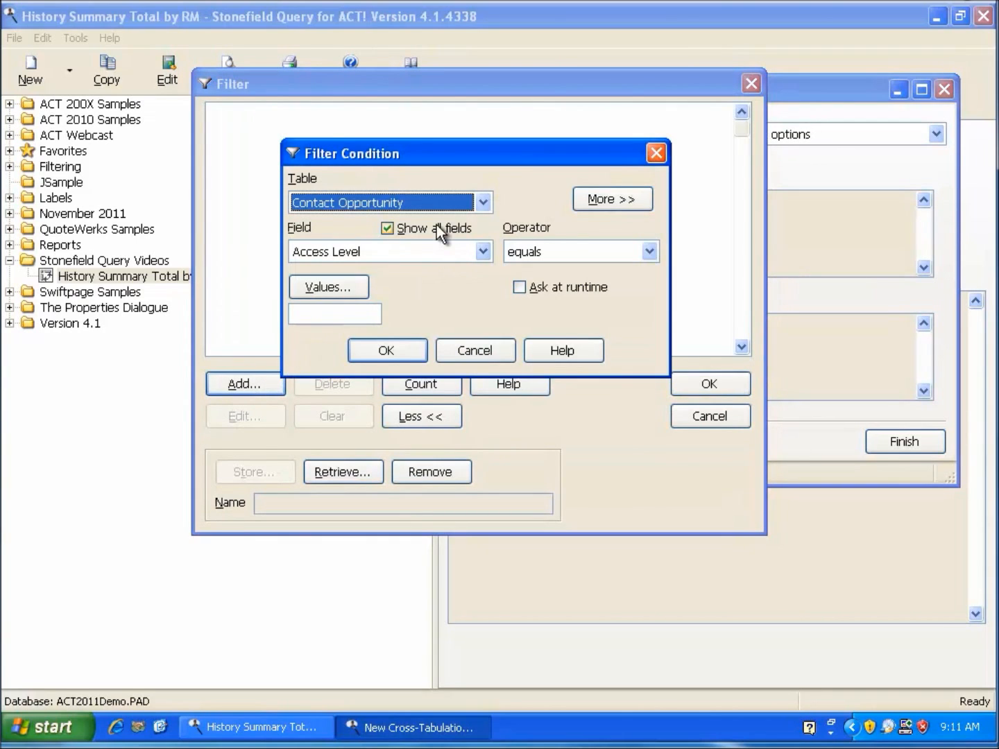
left_click(483, 251)
left_click(484, 251)
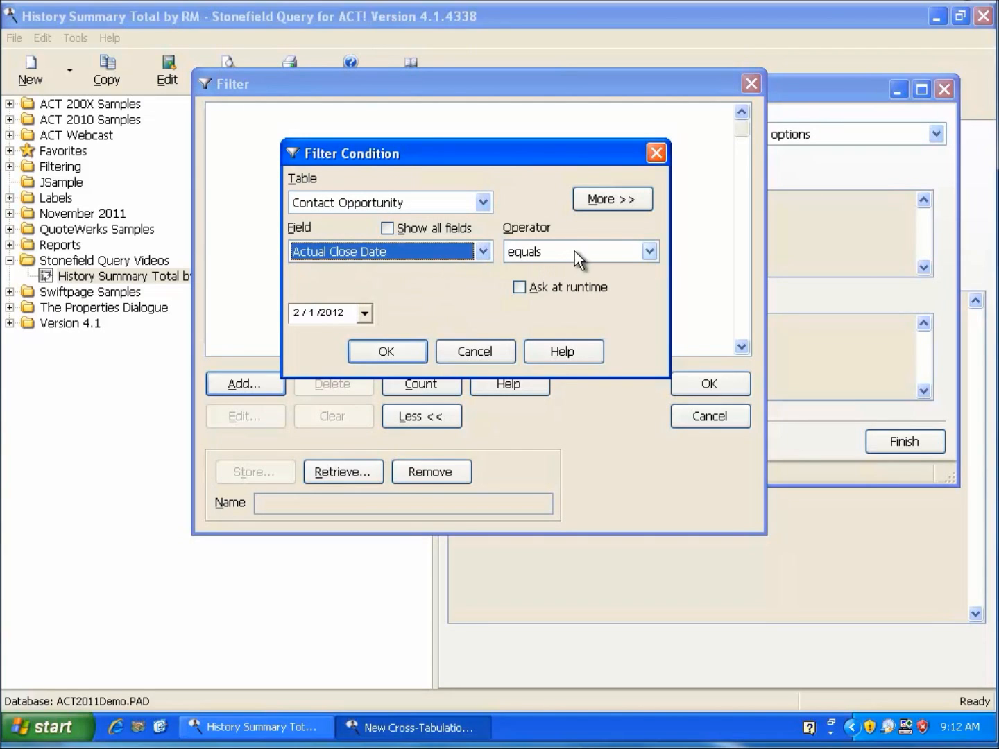
left_click(650, 251)
left_click(549, 446)
left_click(514, 289)
left_click(396, 376)
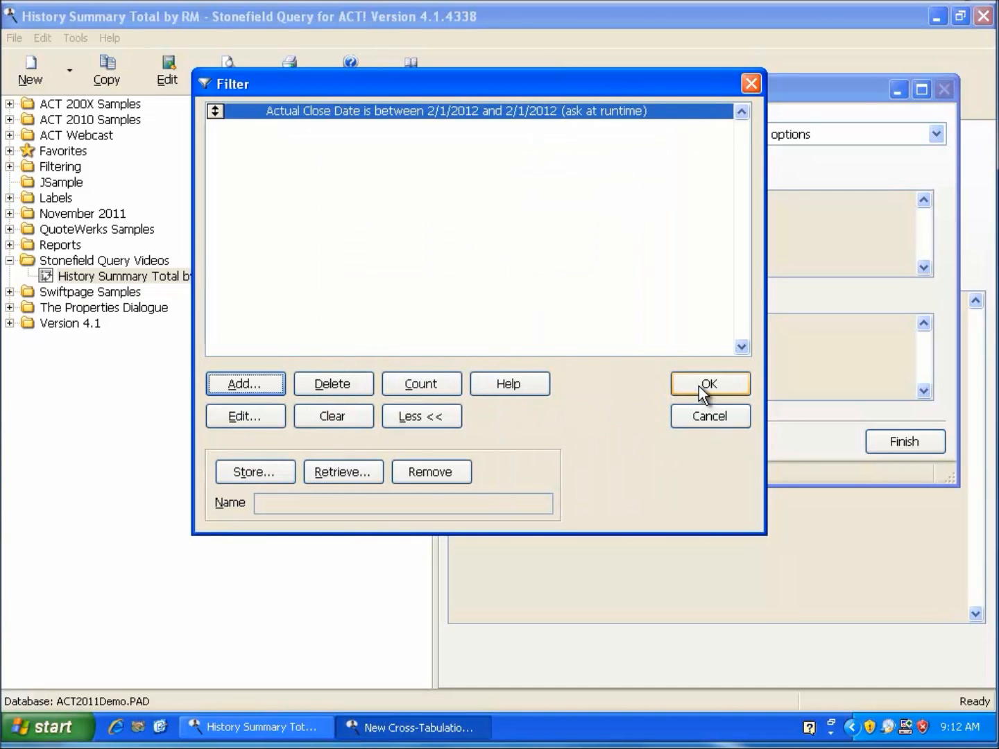
left_click(698, 387)
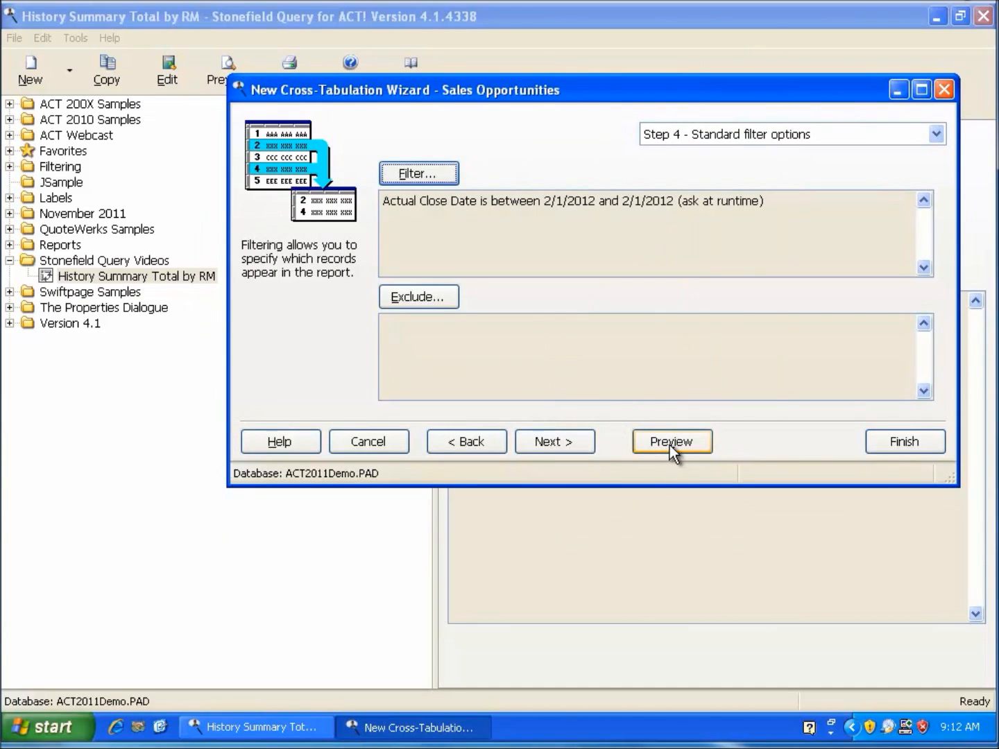
Preview the report for close dates from 2/1/2008 to 2/1/2012, close the preview and return to the cross-tabulation options
left_click(669, 443)
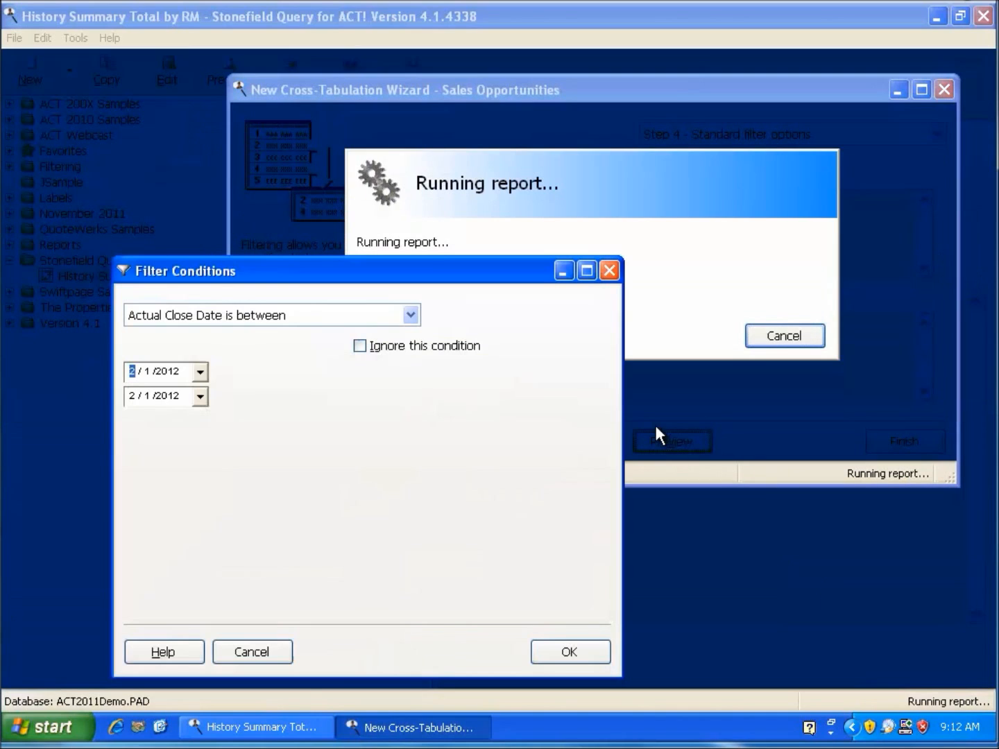
left_click(172, 371)
type("2008")
left_click(559, 655)
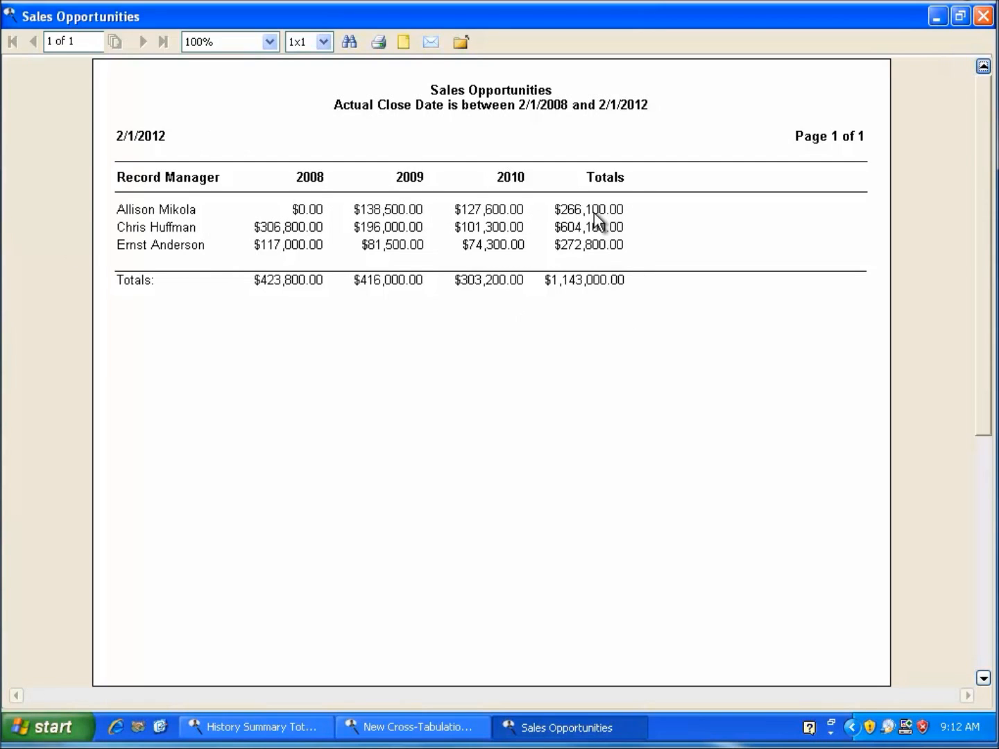
left_click(459, 43)
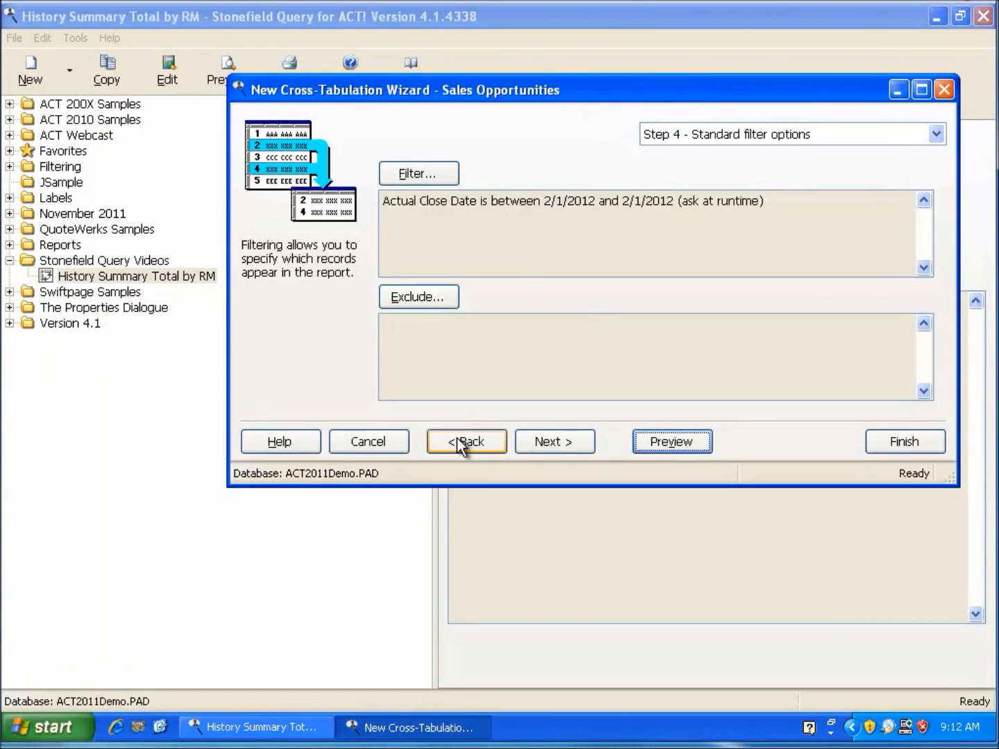
left_click(464, 445)
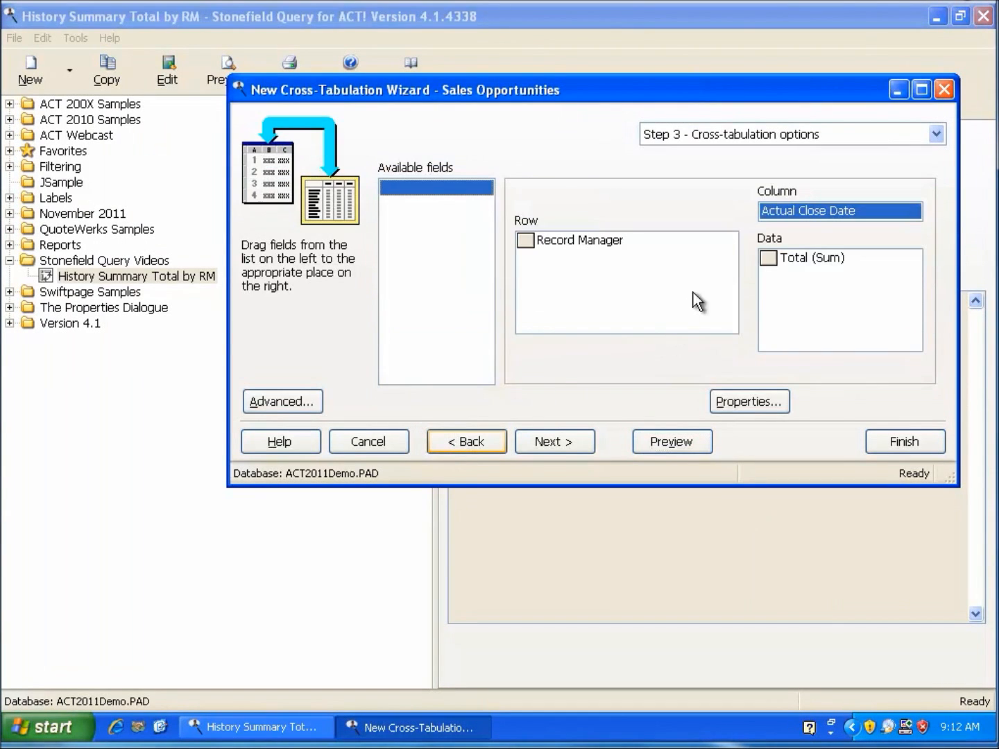
Turn on the percentage of total for the Total data field and preview the report with the same dates, closing it at the end
left_click(823, 255)
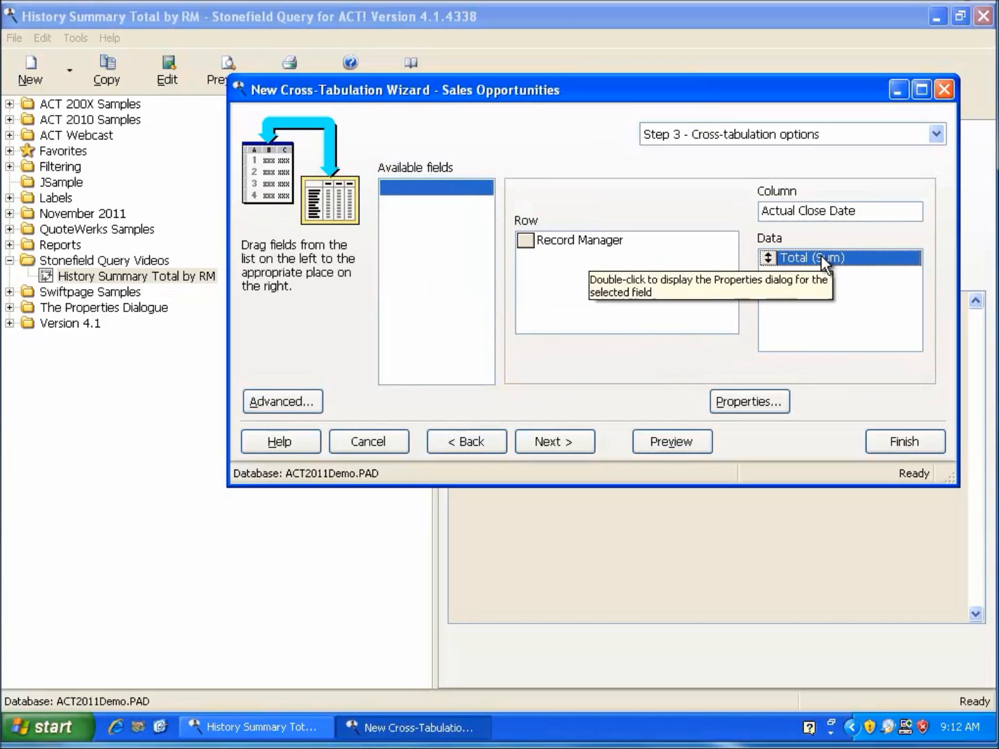
left_click(745, 402)
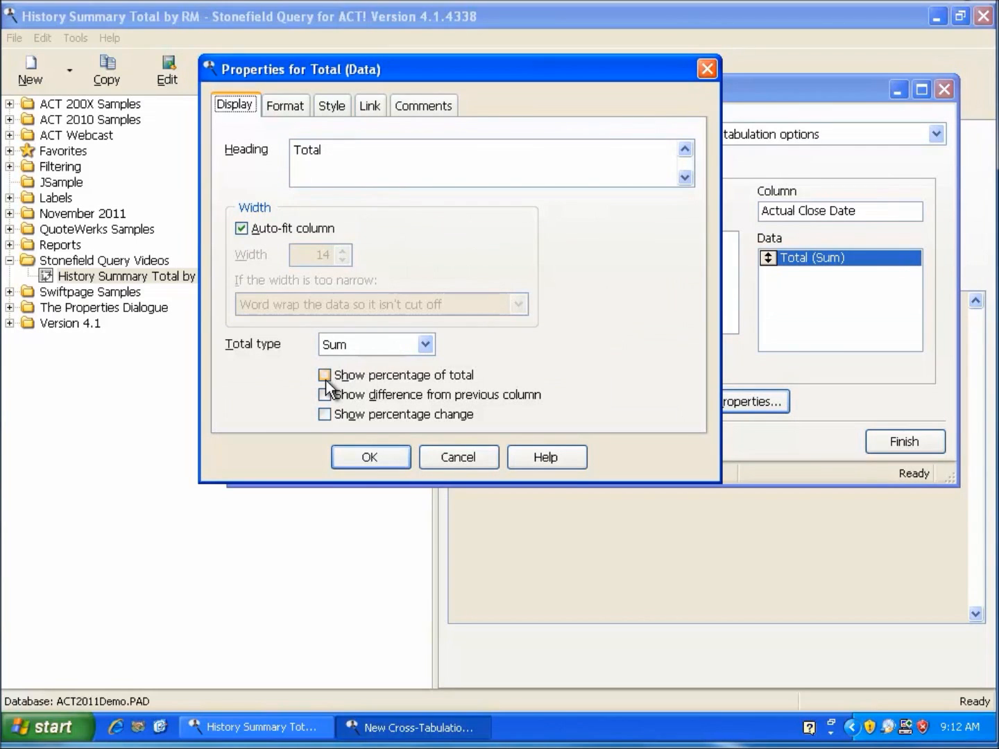
left_click(324, 375)
left_click(355, 458)
left_click(653, 441)
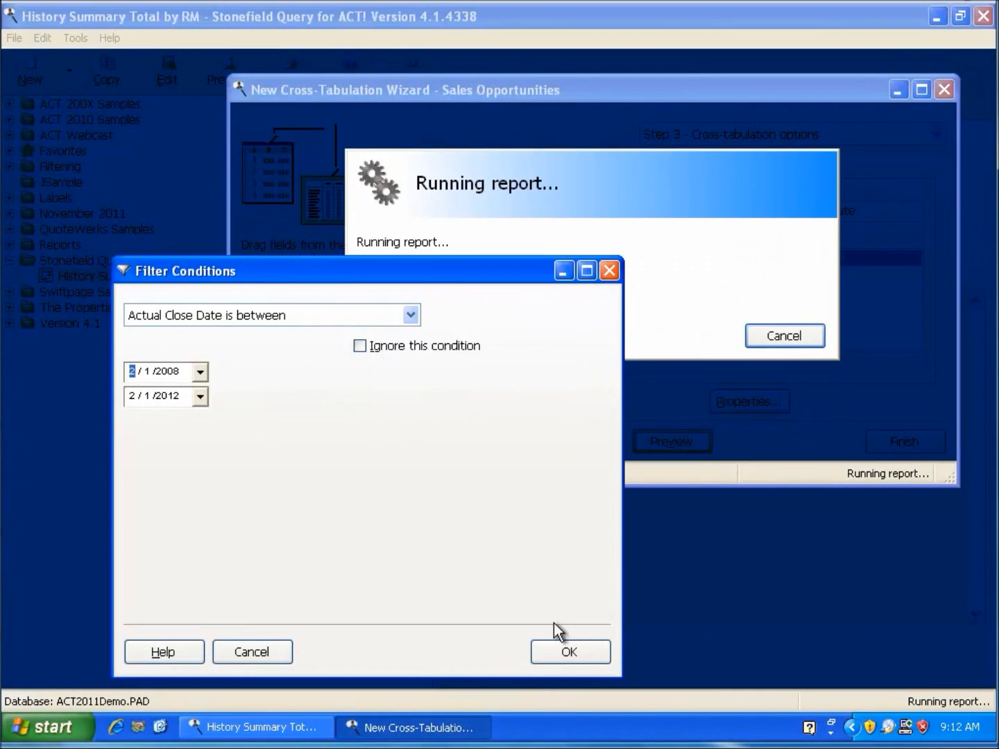
left_click(576, 652)
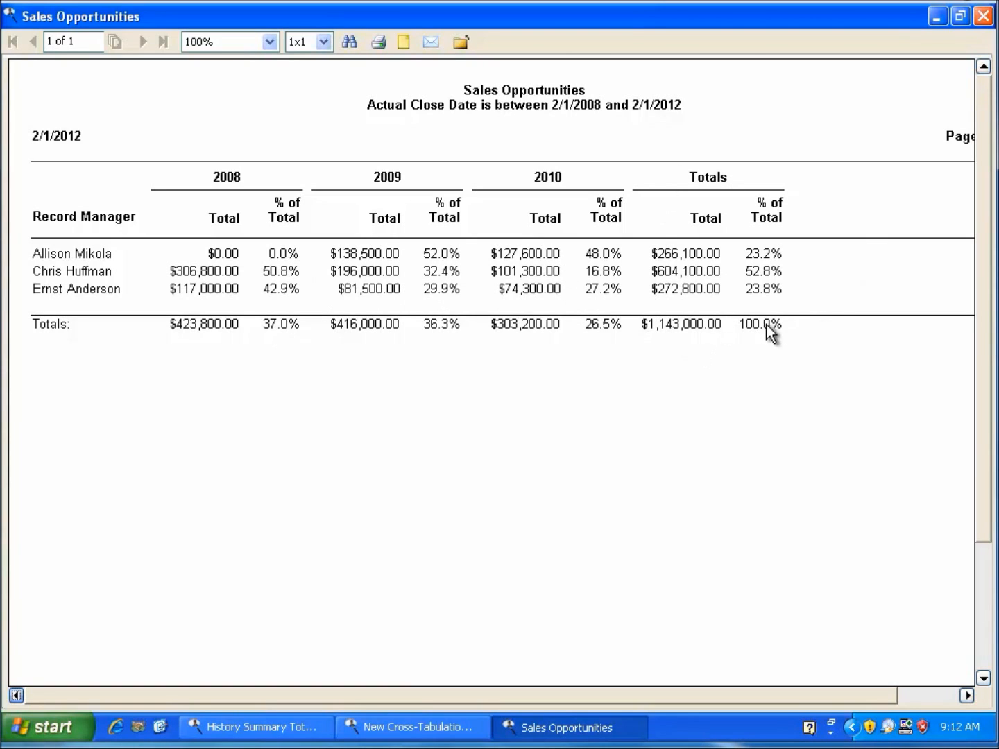
left_click(460, 43)
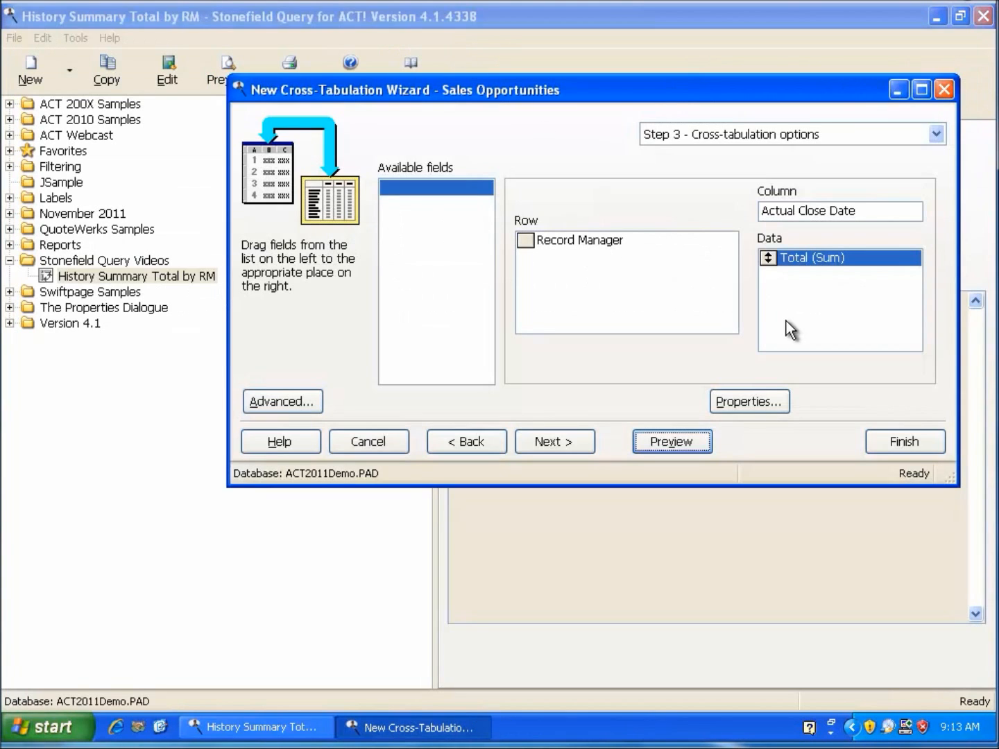
Replace the Total field's percentage of total with the difference from the previous column, and preview the report with the same dates
double_click(798, 260)
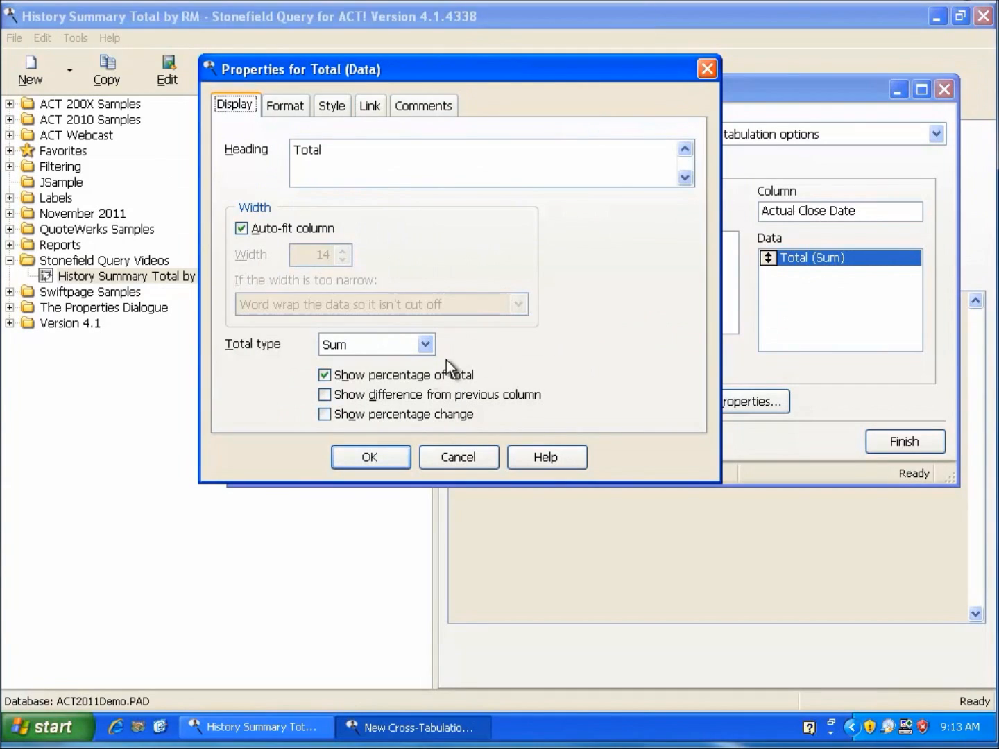
left_click(325, 377)
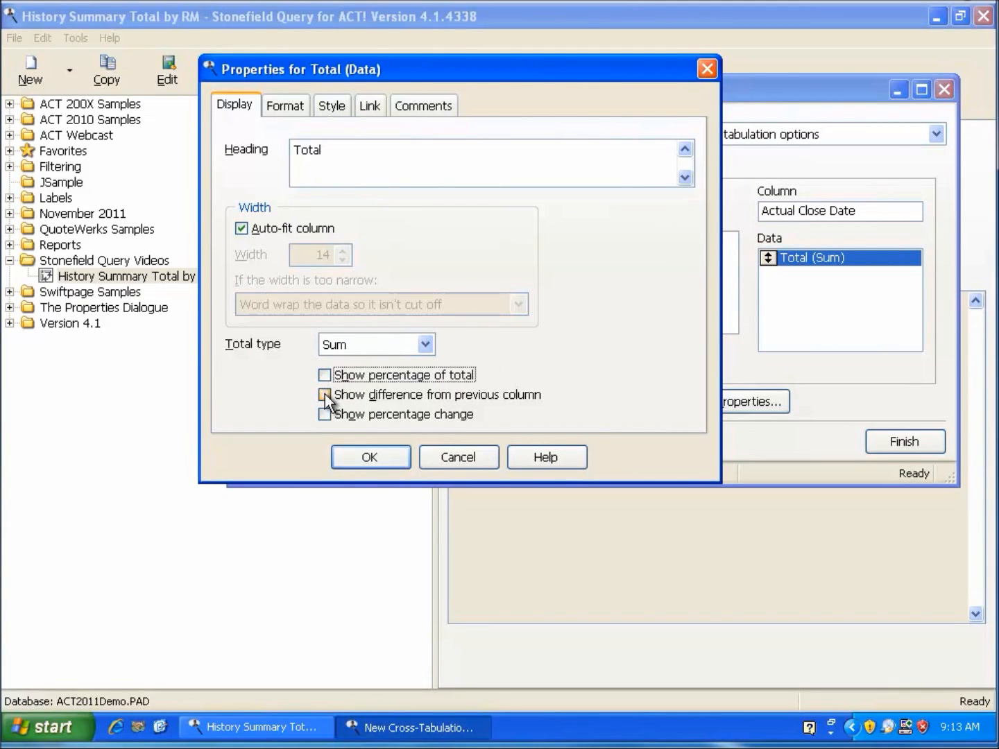
left_click(325, 394)
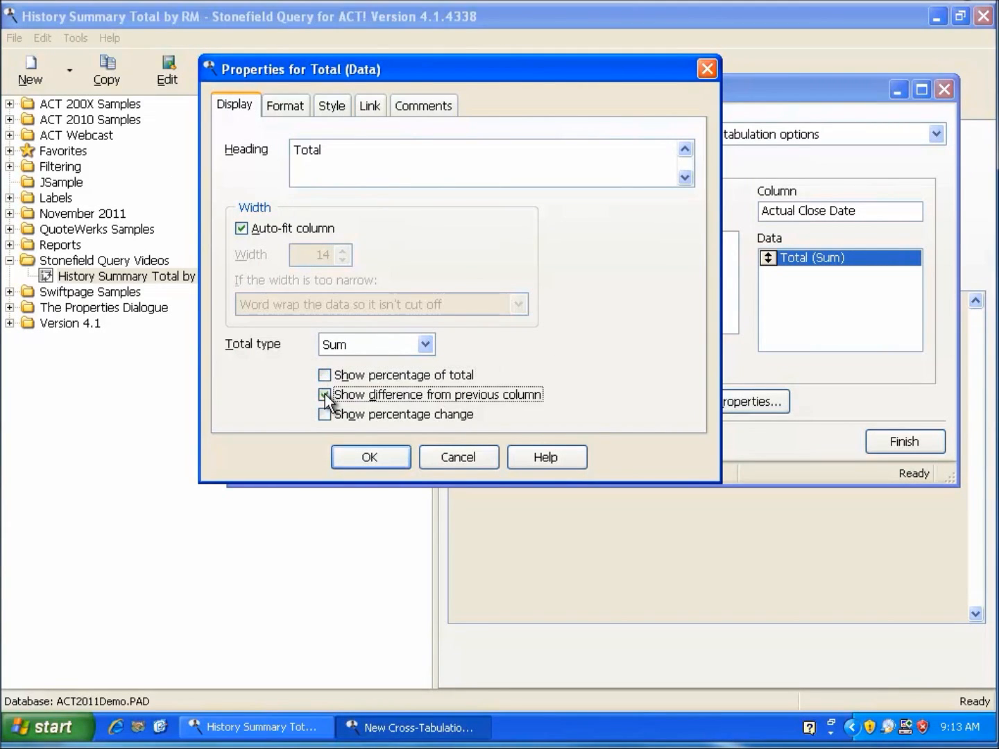
left_click(367, 459)
left_click(657, 445)
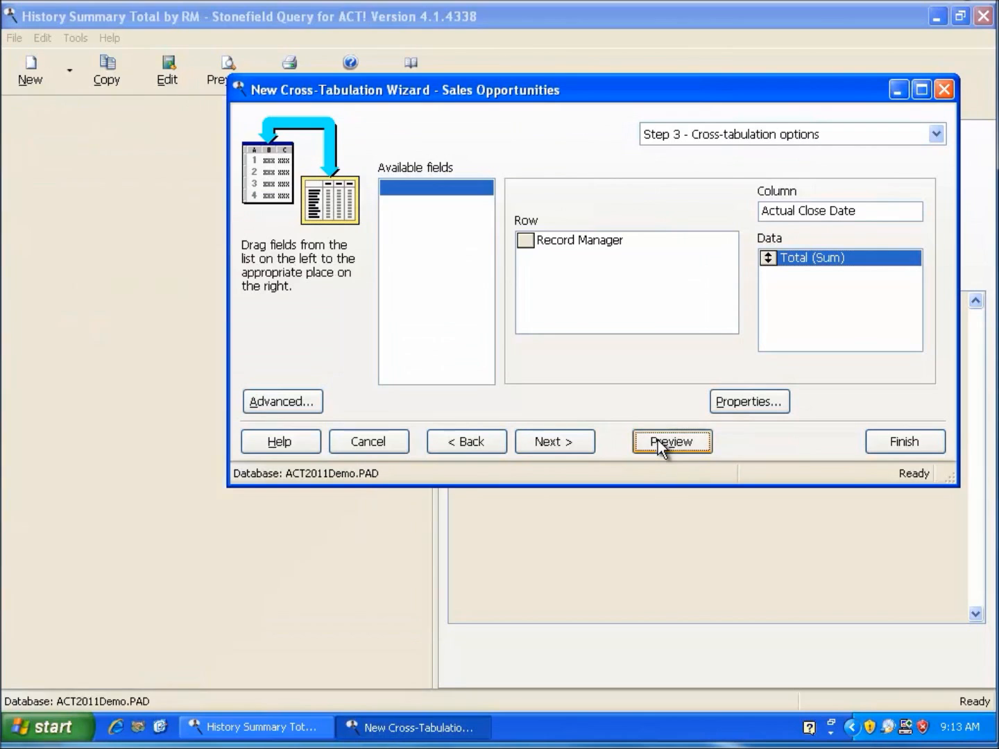
left_click(574, 655)
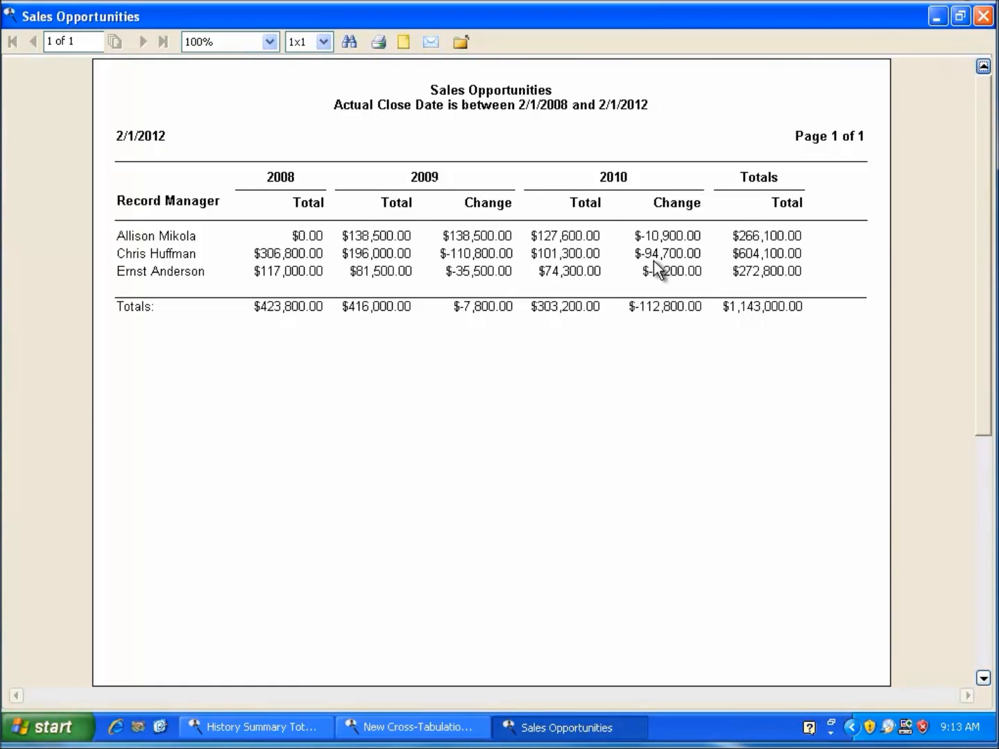
left_click(465, 46)
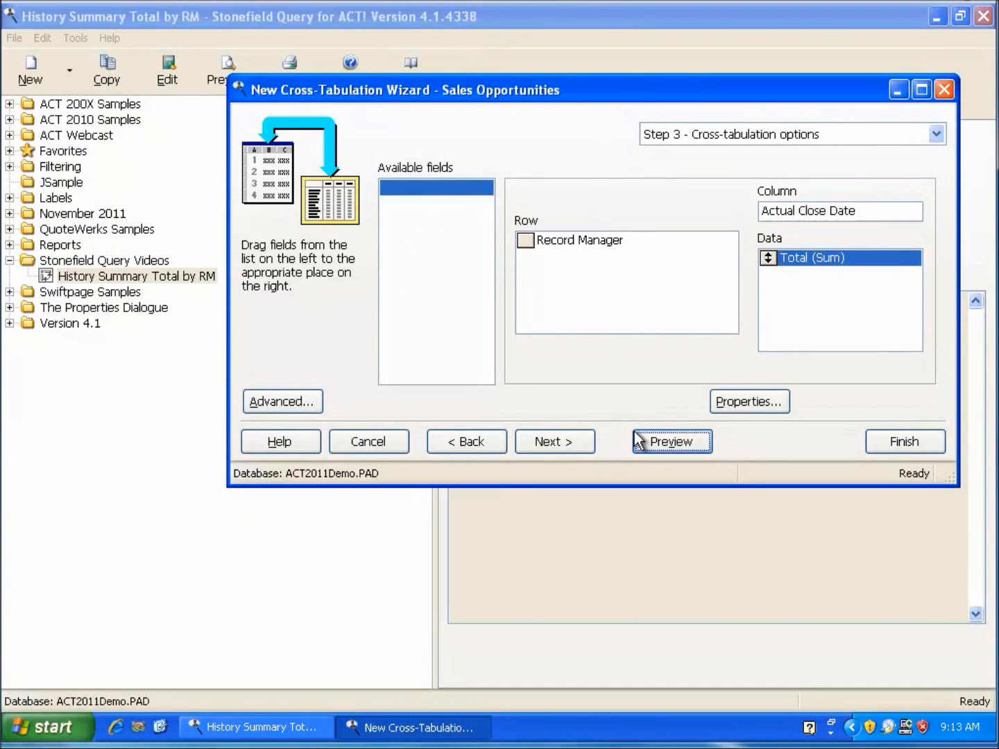
Turn off the difference from the previous column for the Total data field and show the percentage change instead
double_click(787, 254)
left_click(413, 396)
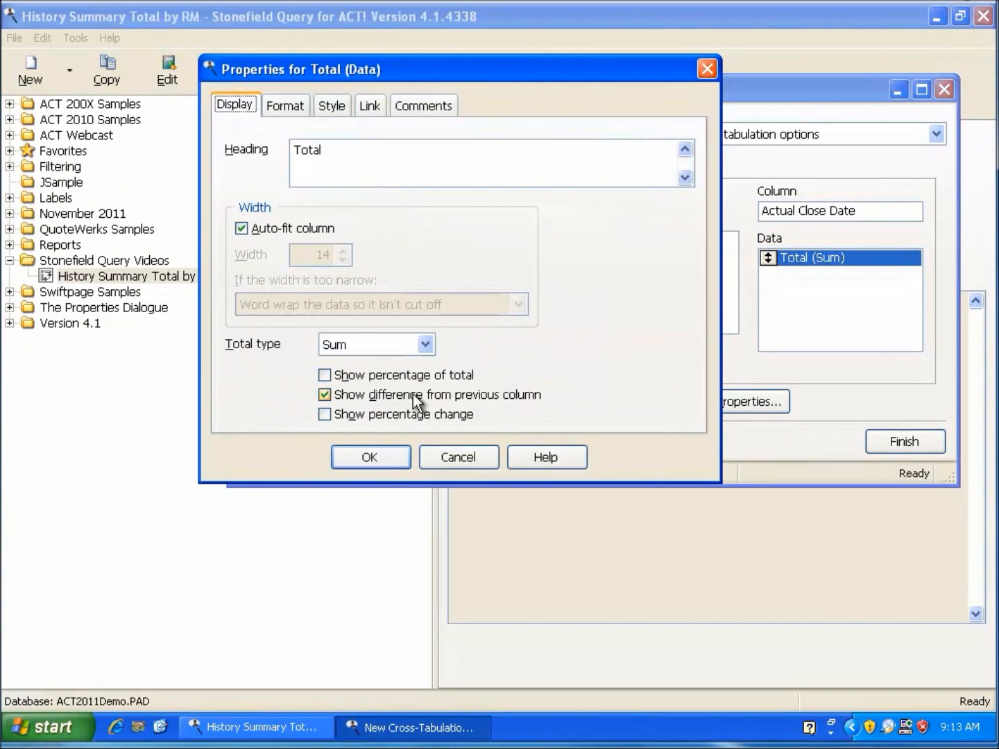
left_click(324, 415)
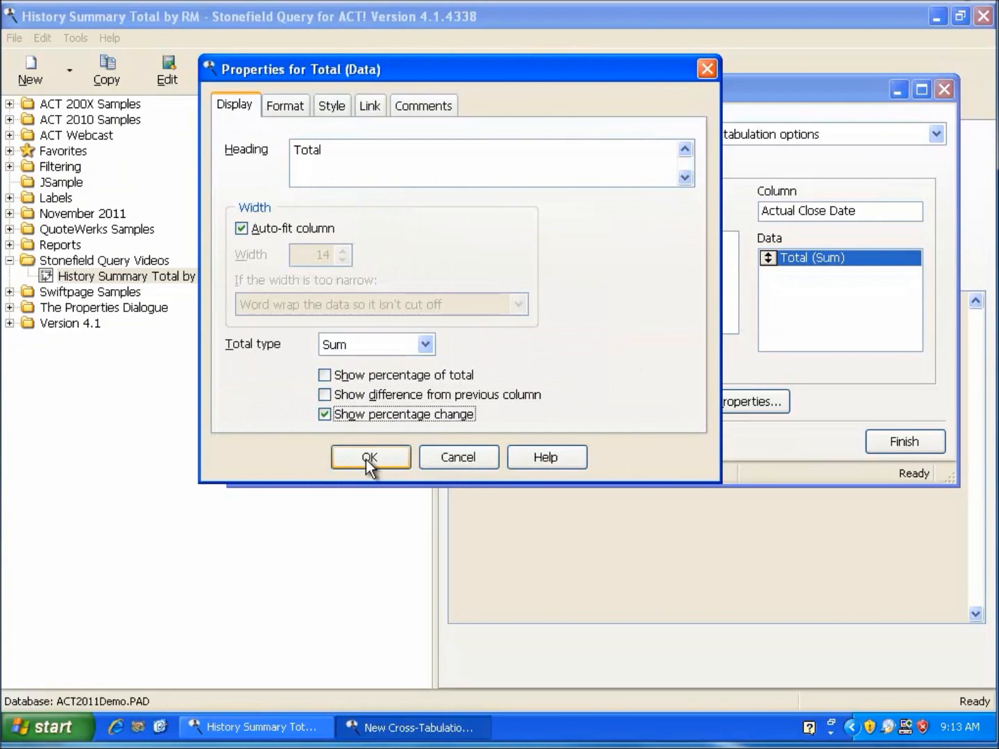
left_click(366, 458)
Preview the report for 2/1/2008 to 2/1/2012, close the preview and finish the Sales Opportunities report
left_click(660, 442)
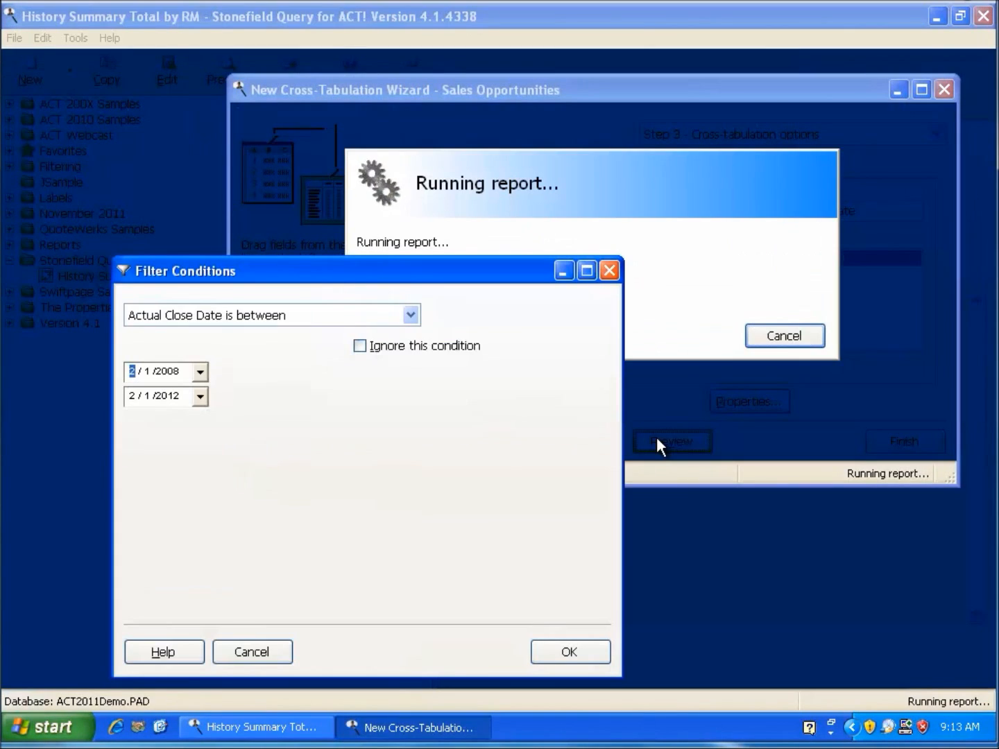
left_click(572, 652)
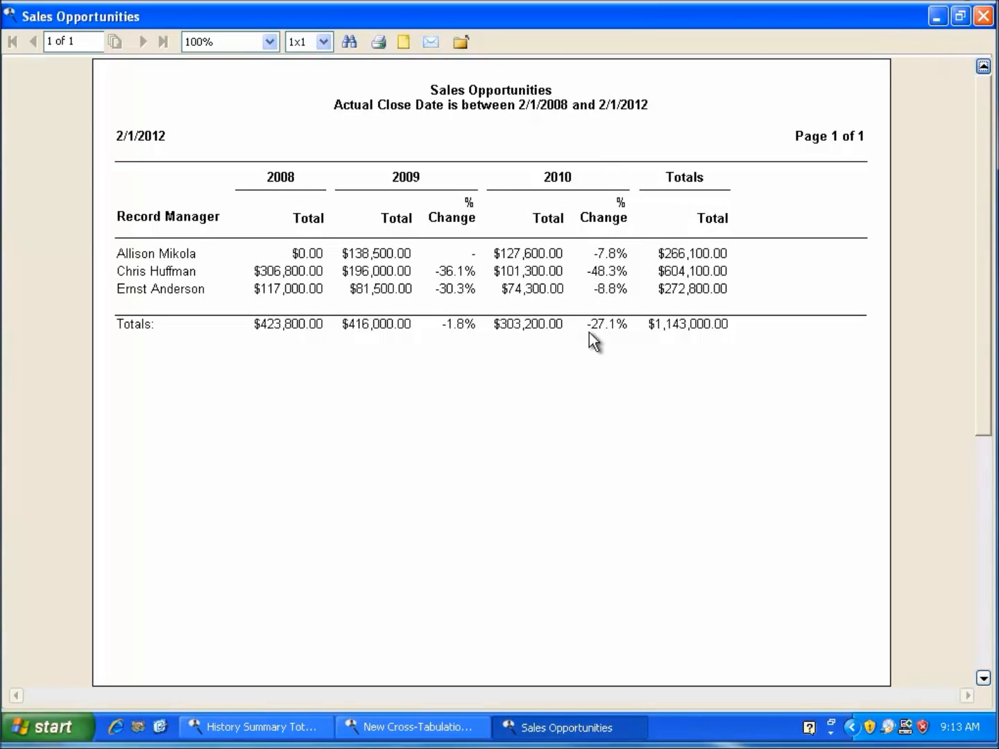
left_click(461, 42)
left_click(879, 441)
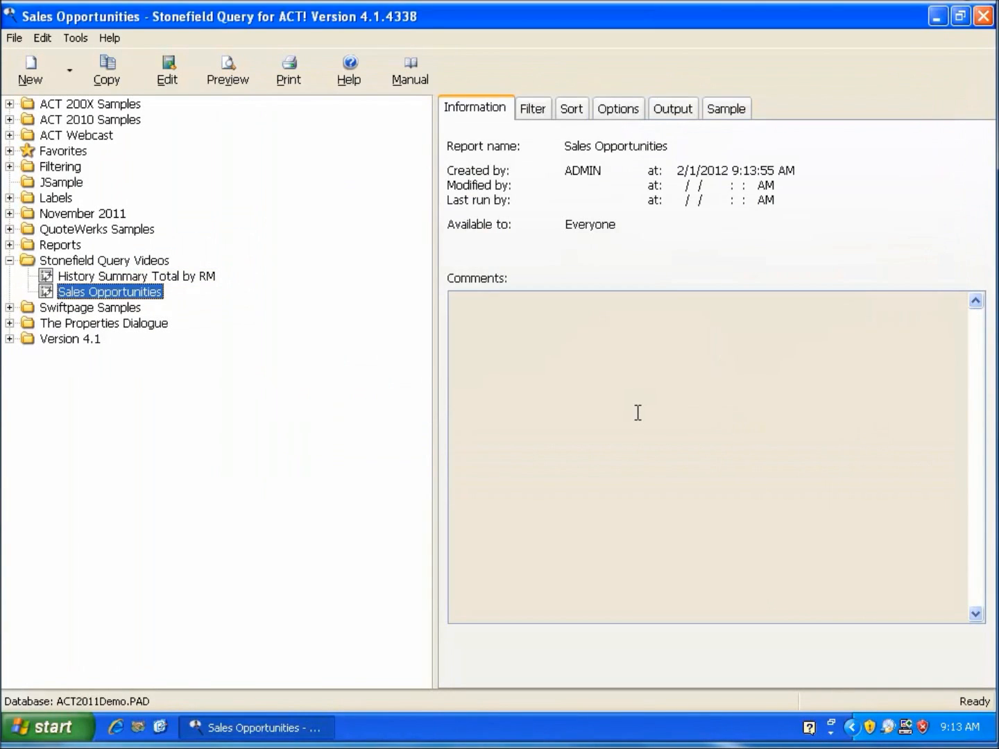